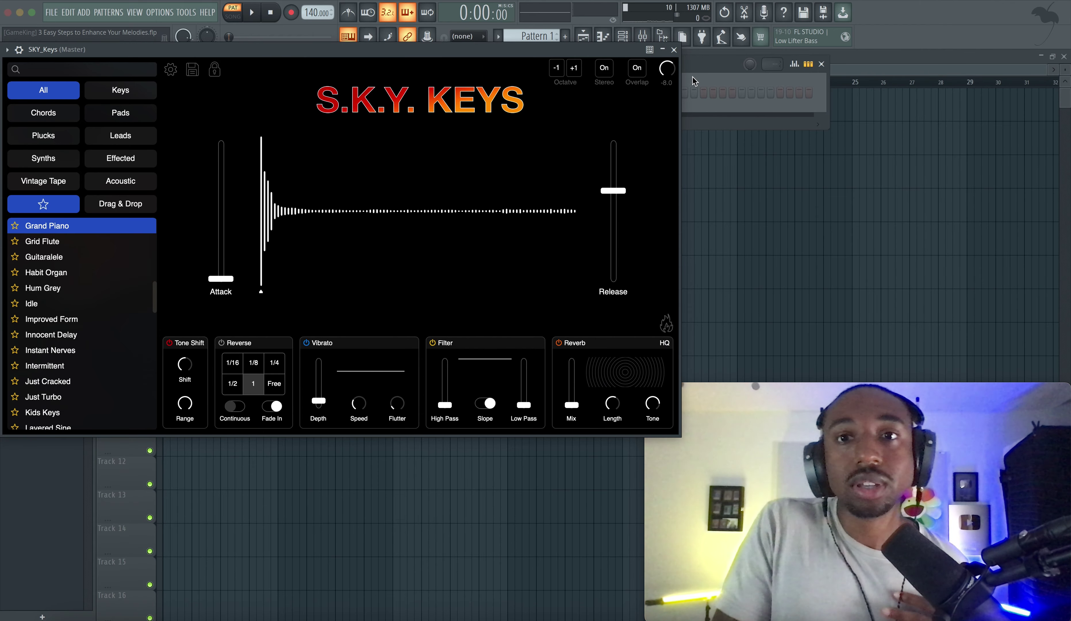
Step: Close the S.K.Y. Keys plugin window with its Grand Piano preset
{"action": "left_click", "coordinate": [674, 49]}
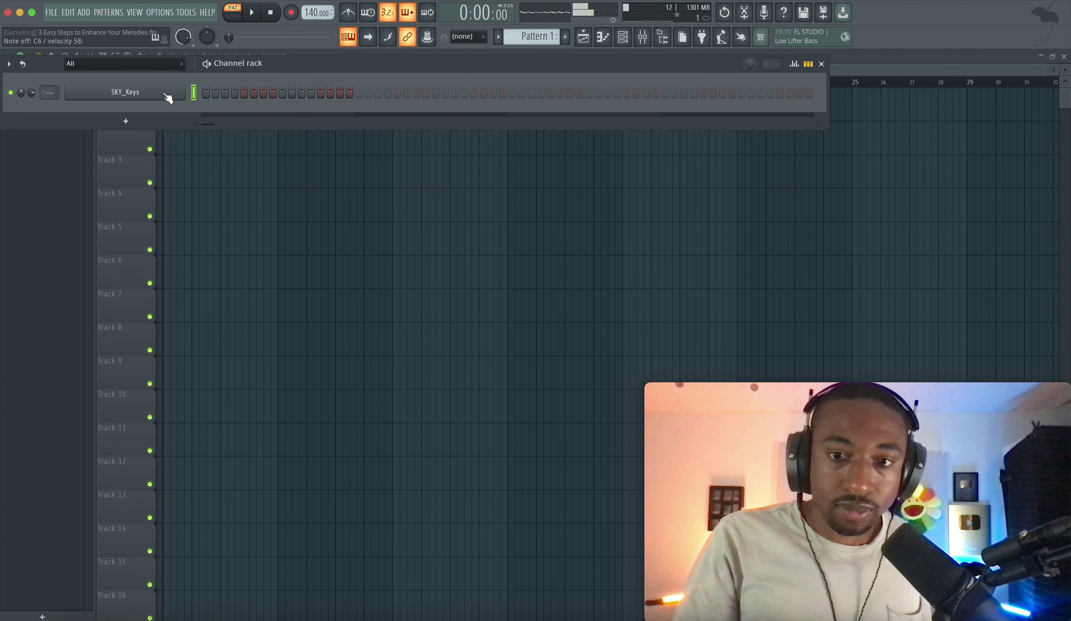
Step: In the SKY_Keys piano roll, write a D6, C6, A5, C#6 phrase at the start of bar 1
{"action": "right_click", "coordinate": [164, 95]}
{"action": "left_click", "coordinate": [191, 93]}
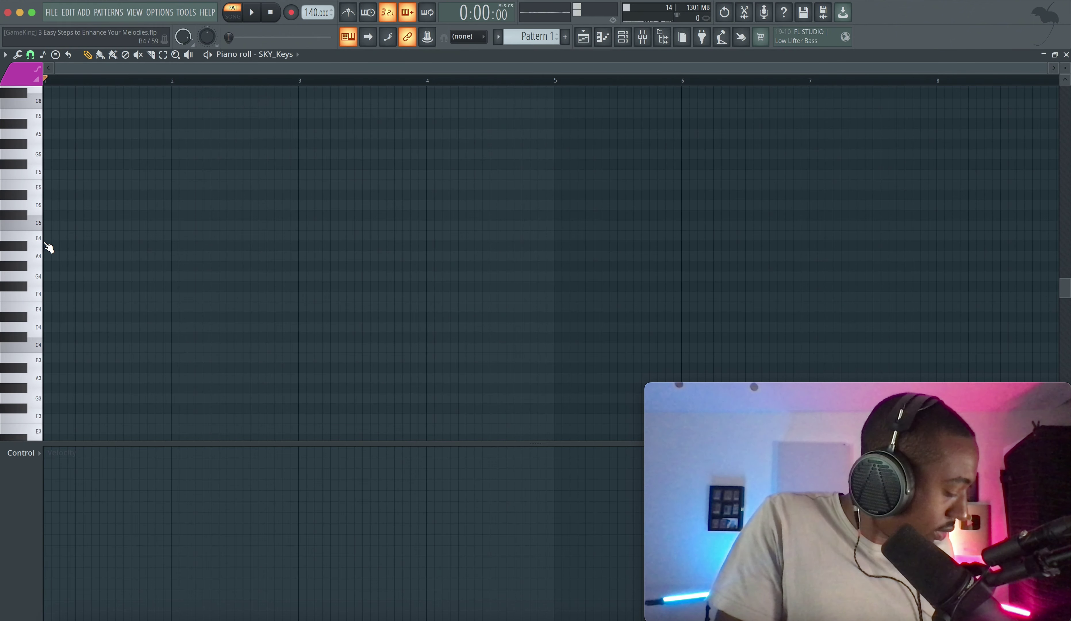
{"action": "scroll", "coordinate": [46, 243], "scroll_direction": "up", "scroll_amount": 4}
{"action": "left_click", "coordinate": [49, 205]}
{"action": "left_click", "coordinate": [59, 225]}
{"action": "left_click", "coordinate": [78, 256]}
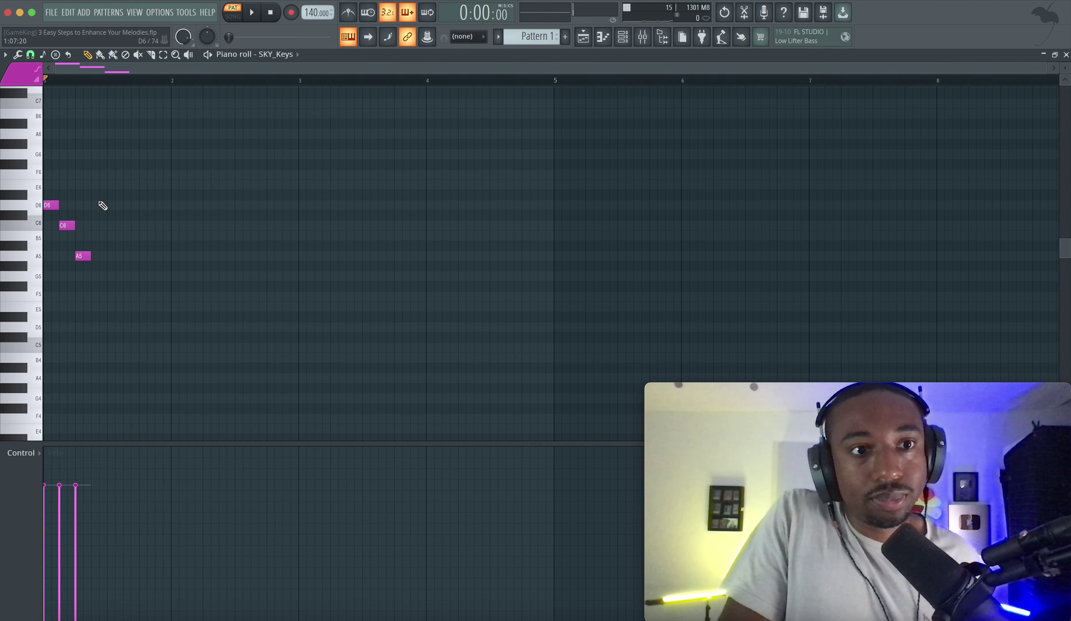
{"action": "left_click", "coordinate": [92, 196]}
{"action": "mouse_move", "coordinate": [93, 205]}
{"action": "left_mouse_down"}
{"action": "mouse_move", "coordinate": [91, 224]}
{"action": "mouse_move", "coordinate": [91, 214]}
{"action": "left_mouse_up"}
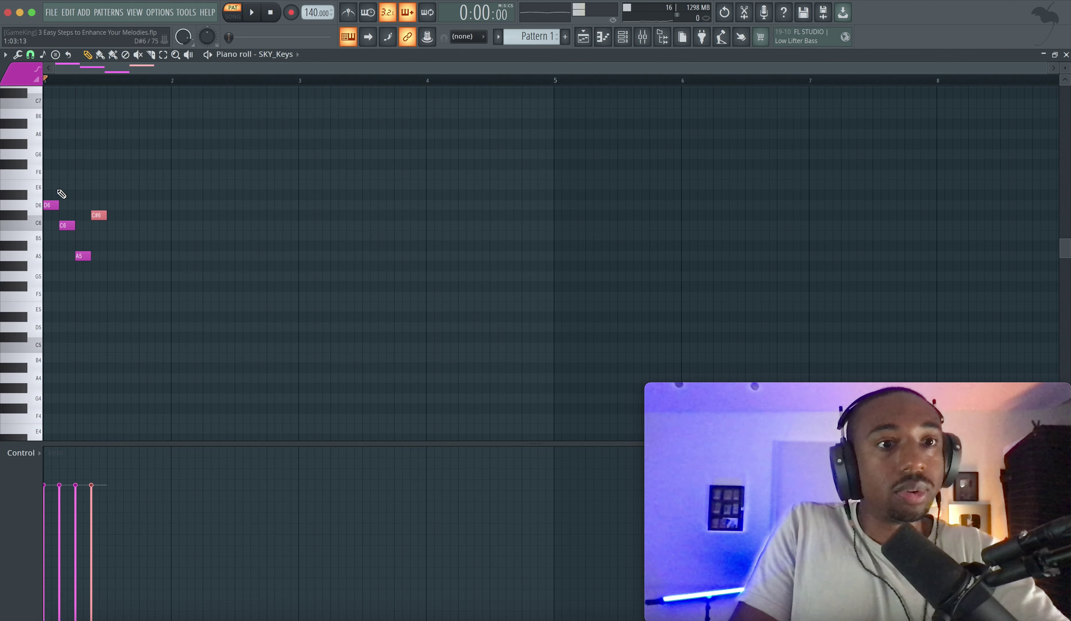
Step: Duplicate the four-note phrase one beat later to fill bar 1 with eight notes
{"action": "left_click_drag", "start_coordinate": [48, 180], "coordinate": [107, 285]}
{"action": "left_click_drag", "start_coordinate": [48, 204], "coordinate": [116, 205], "text": "shift"}
{"action": "left_click", "coordinate": [98, 214]}
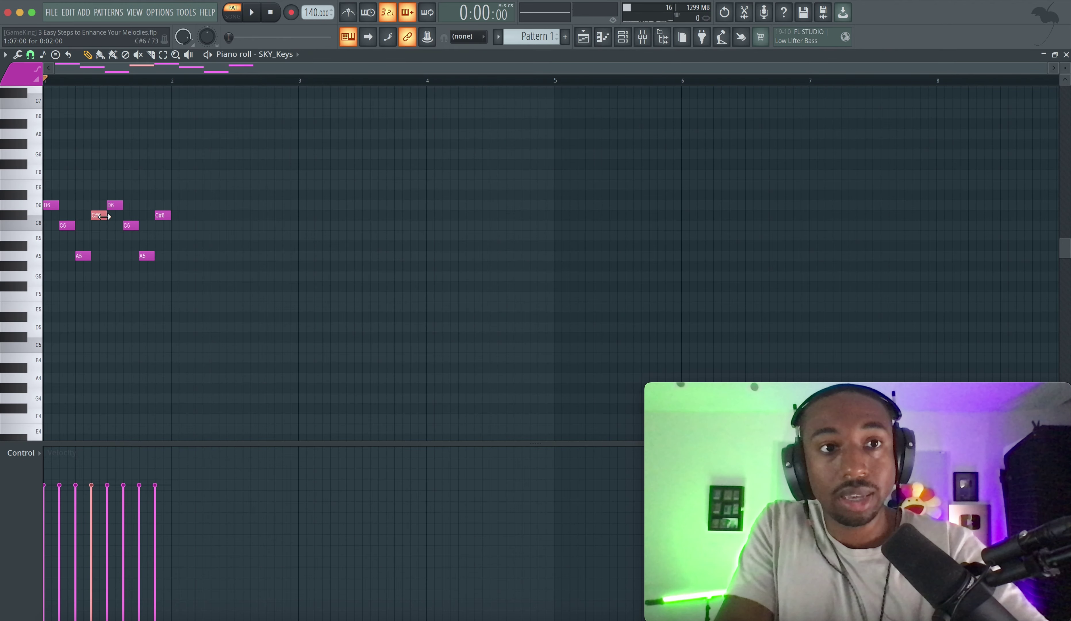
Step: Play the melody and lower the tempo to 86 BPM, briefly muting the mixer's Mic channel
{"action": "left_click", "coordinate": [649, 42]}
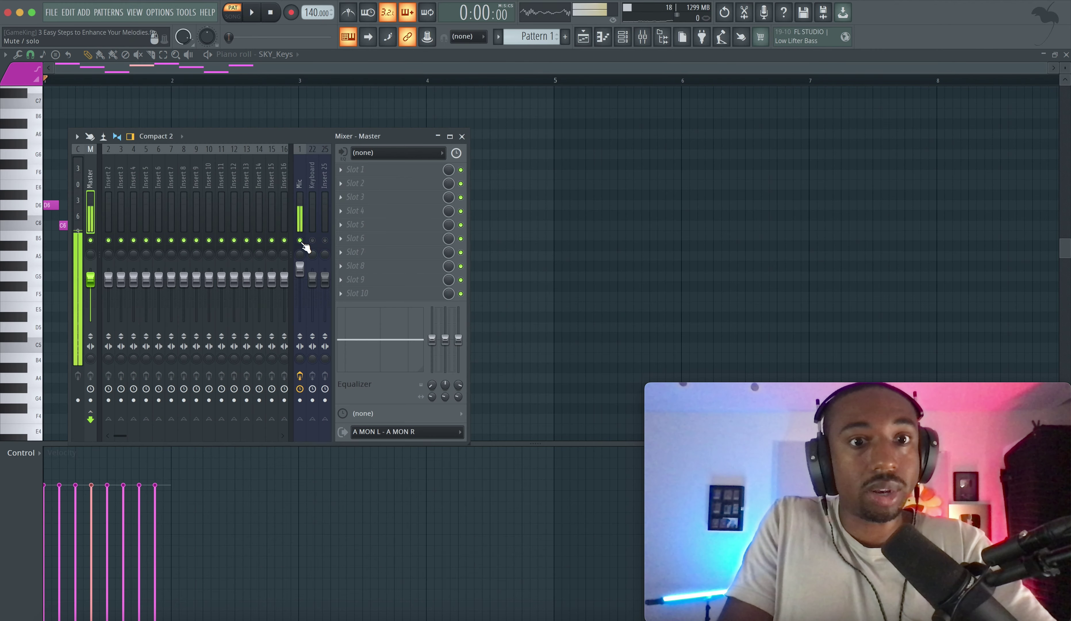
{"action": "key", "text": "space"}
{"action": "left_click", "coordinate": [551, 270]}
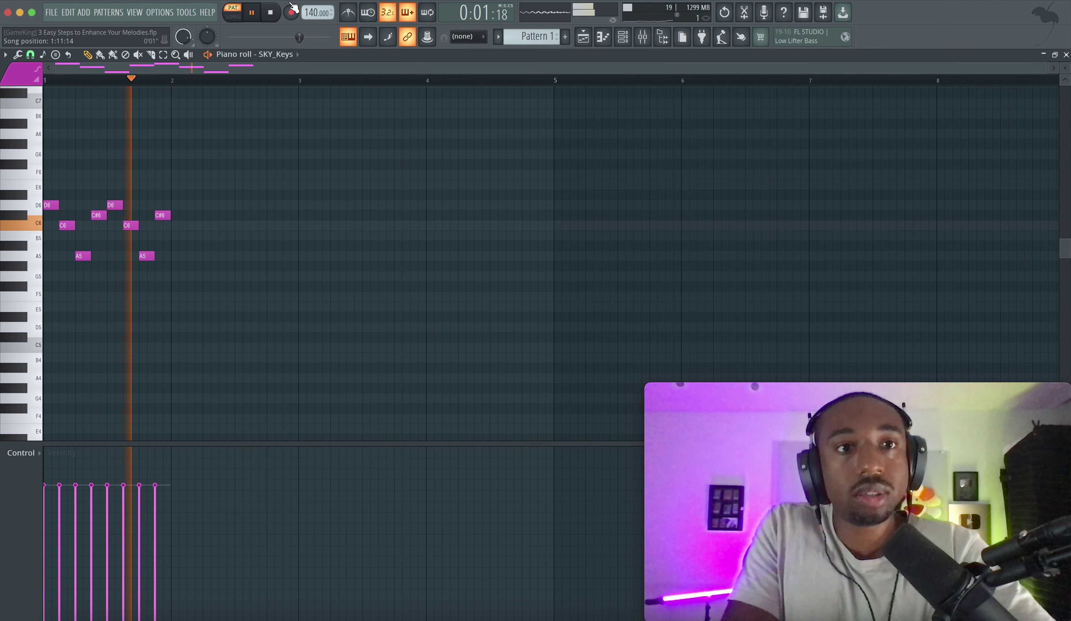
{"action": "scroll", "coordinate": [313, 13], "scroll_direction": "down", "scroll_amount": 4}
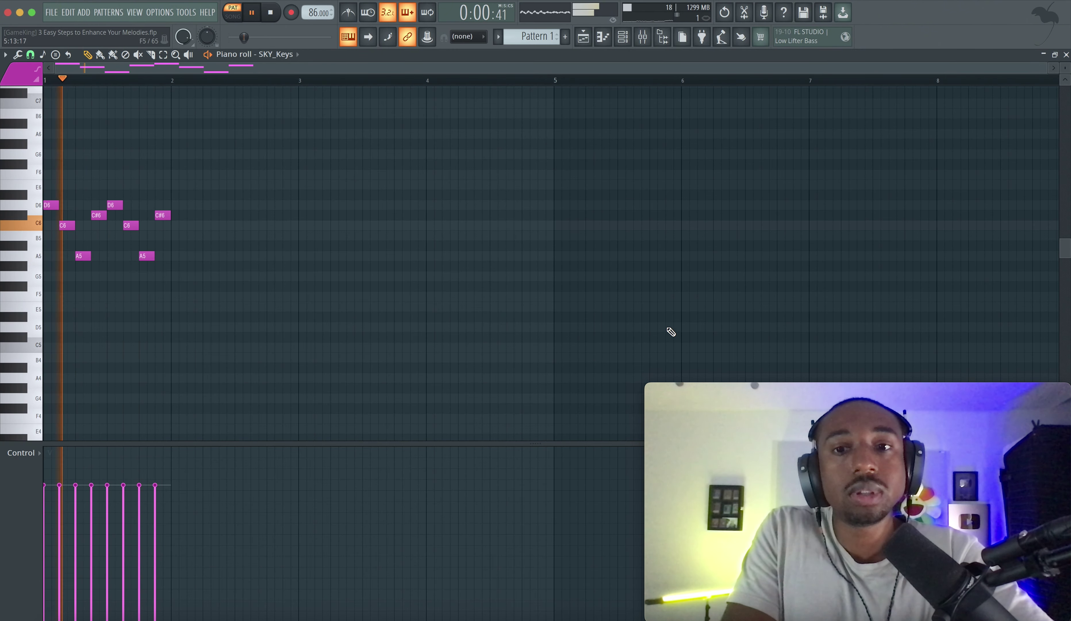
{"action": "left_click", "coordinate": [665, 391]}
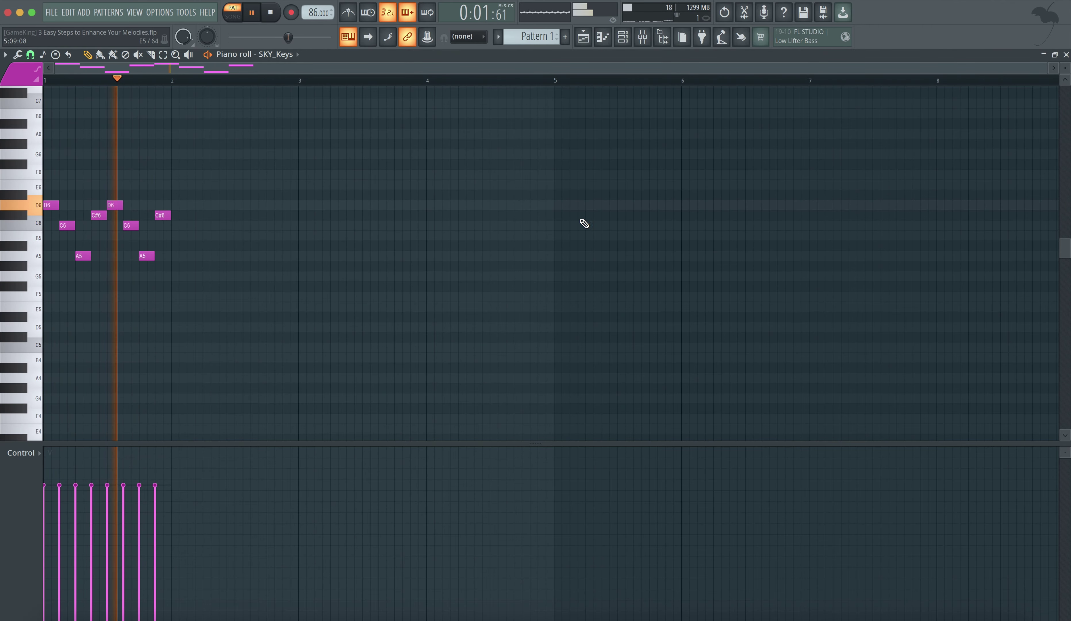
{"action": "left_click", "coordinate": [658, 36]}
{"action": "left_click", "coordinate": [300, 241]}
{"action": "key", "text": "space"}
{"action": "left_click", "coordinate": [300, 241]}
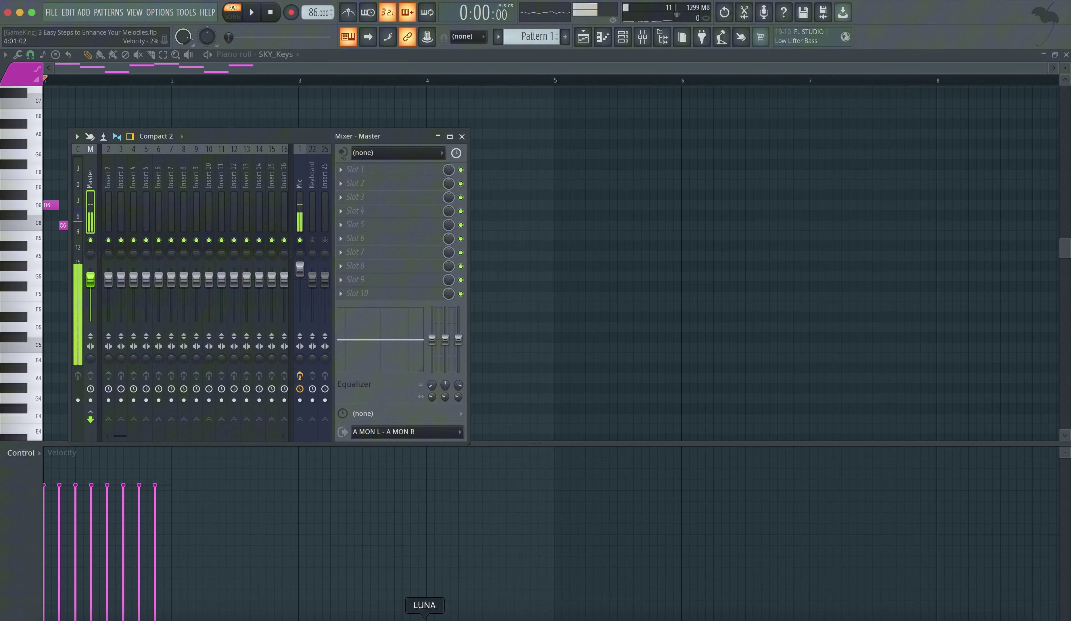
{"action": "left_click", "coordinate": [463, 136]}
Step: Copy the eight bar-1 notes into bar 2, giving sixteen notes
{"action": "left_click_drag", "start_coordinate": [94, 220], "coordinate": [205, 220]}
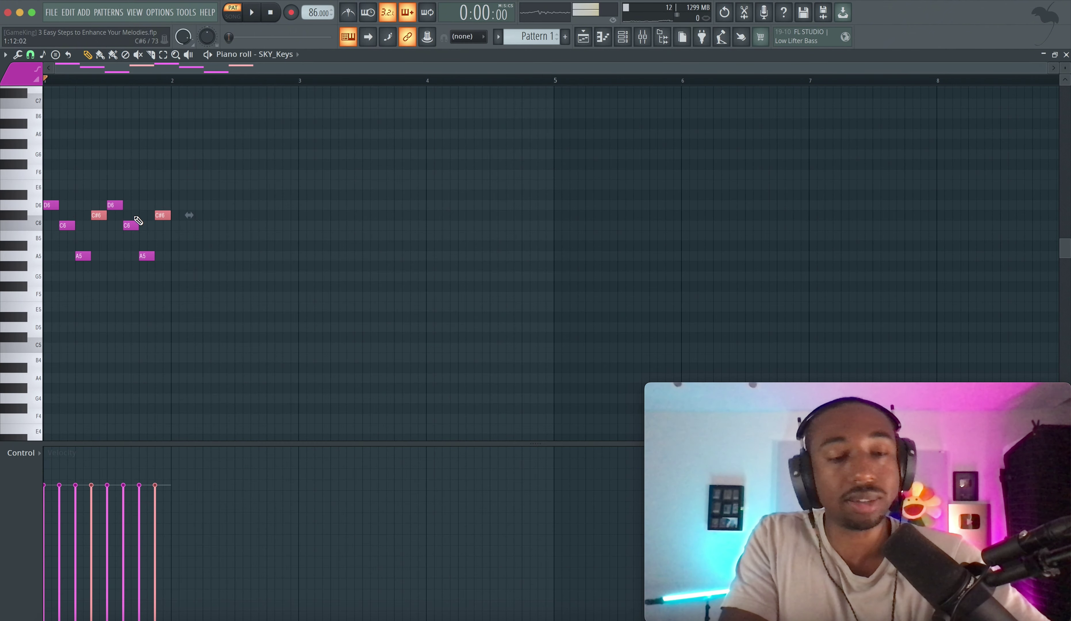
{"action": "key", "text": "space"}
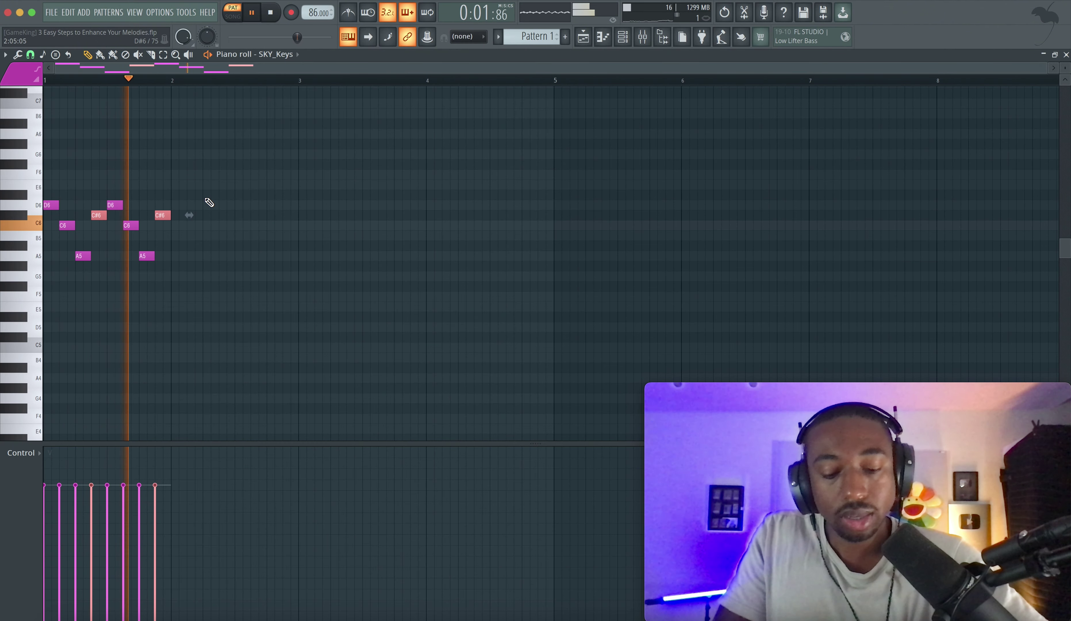
{"action": "key", "text": "space"}
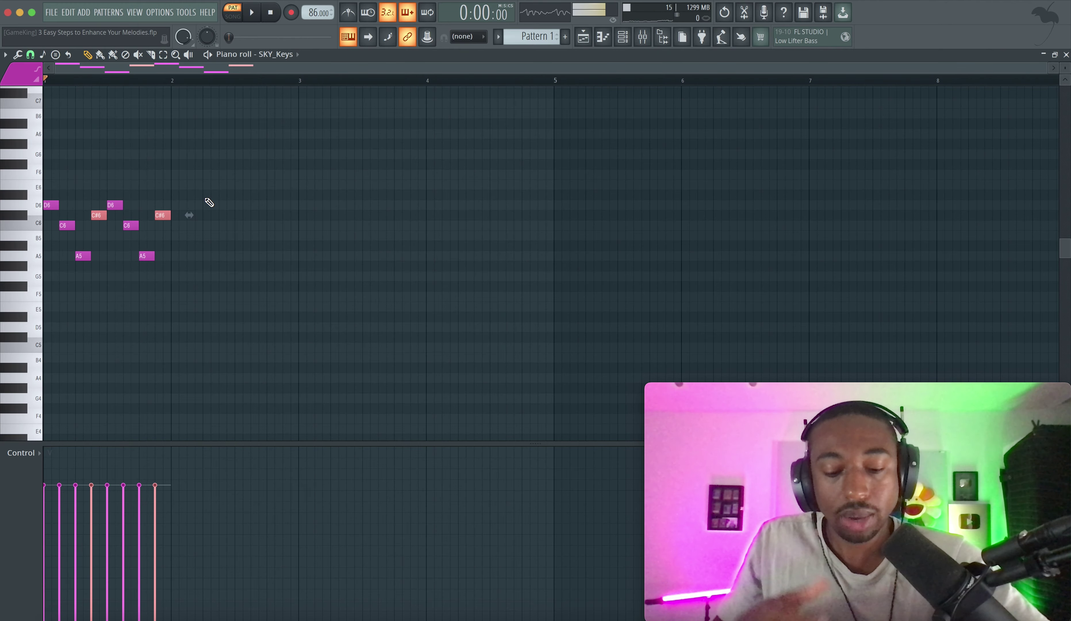
{"action": "left_click_drag", "start_coordinate": [196, 198], "coordinate": [43, 280]}
{"action": "left_click_drag", "start_coordinate": [54, 205], "coordinate": [180, 201], "text": "shift"}
{"action": "left_click", "coordinate": [199, 182]}
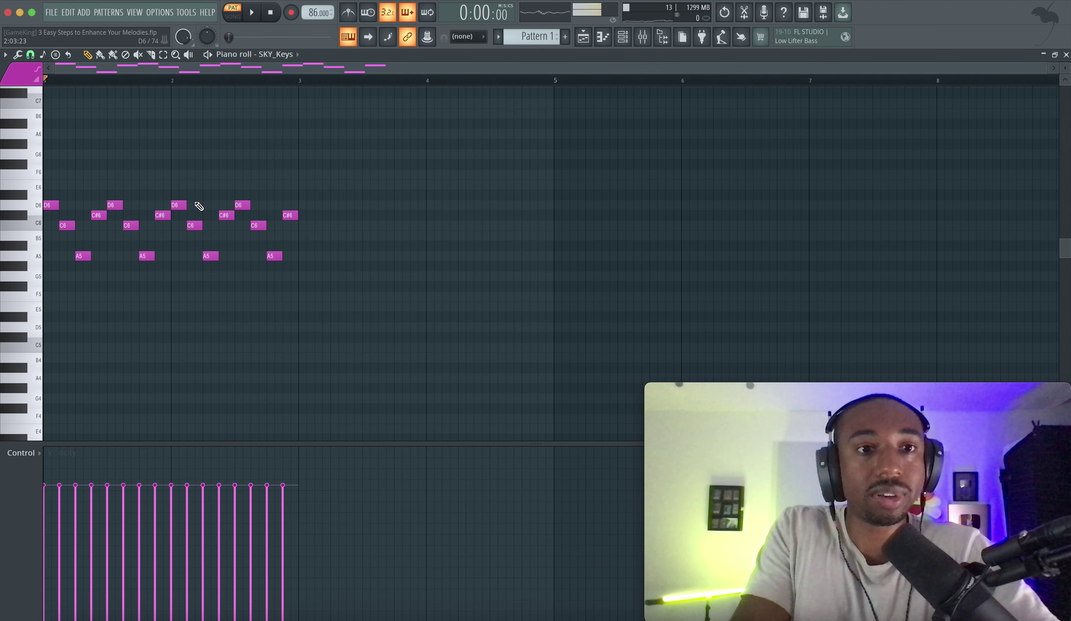
{"action": "left_click", "coordinate": [181, 206]}
{"action": "left_click", "coordinate": [217, 177]}
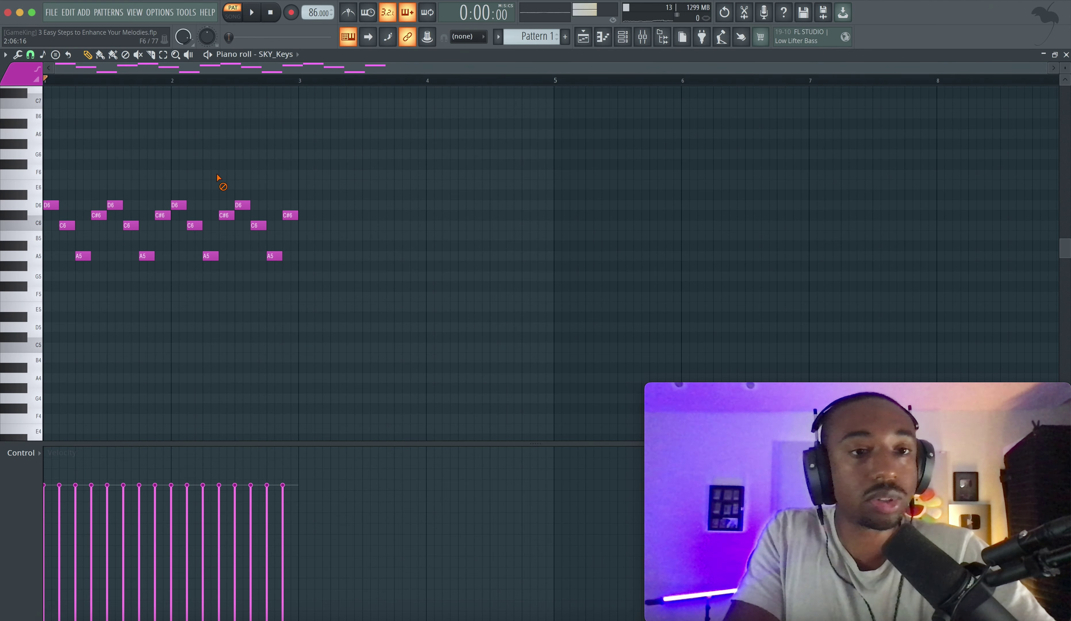
{"action": "left_click_drag", "start_coordinate": [196, 186], "coordinate": [172, 208]}
{"action": "key", "text": "shift+Up"}
{"action": "key", "text": "shift+Up"}
{"action": "key", "text": "shift+Up"}
{"action": "key", "text": "shift+Up"}
{"action": "key", "text": "shift+Up"}
{"action": "key", "text": "shift+Up"}
{"action": "key", "text": "shift+Up"}
{"action": "left_click_drag", "start_coordinate": [181, 133], "coordinate": [200, 168]}
{"action": "key", "text": "space"}
{"action": "right_click", "coordinate": [196, 173]}
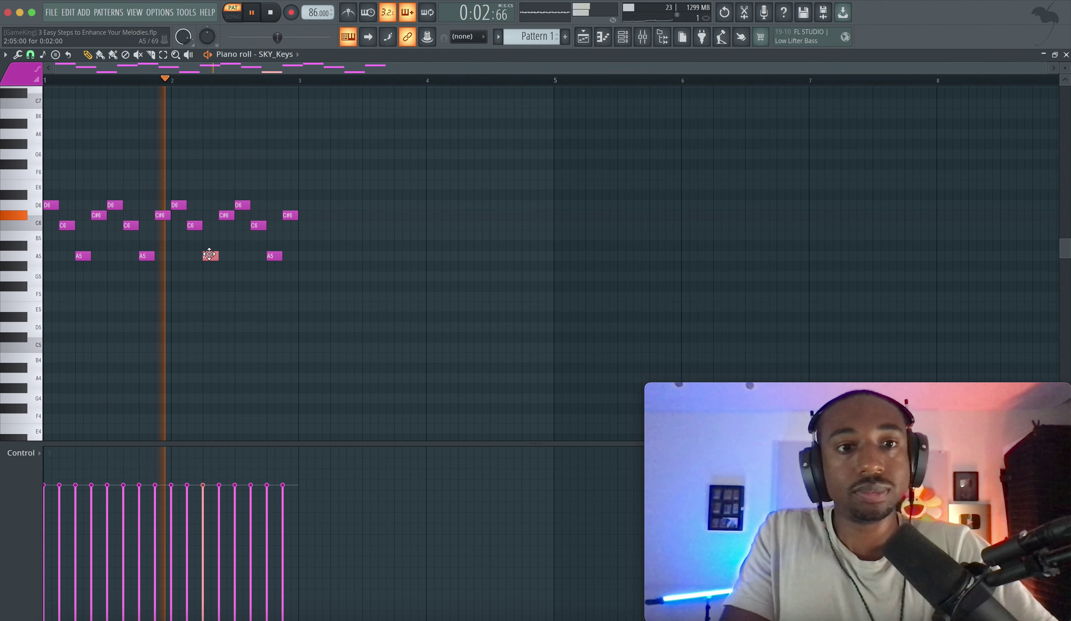
{"action": "key", "text": "space"}
Step: Raise the bar-2 C6 note to A6 and play the melody to hear it
{"action": "left_click_drag", "start_coordinate": [316, 280], "coordinate": [174, 165]}
{"action": "left_click", "coordinate": [199, 225]}
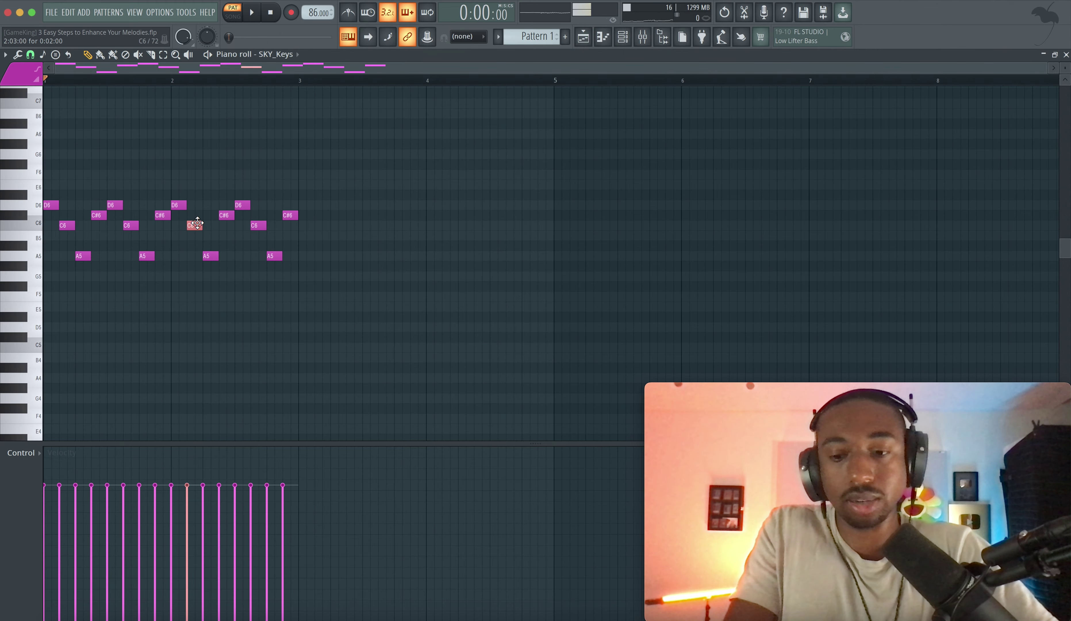
{"action": "key", "text": "shift+Up"}
{"action": "key", "text": "shift+Up"}
{"action": "key", "text": "shift+Up"}
{"action": "key", "text": "shift+Up"}
{"action": "key", "text": "shift+Up"}
{"action": "key", "text": "shift+Up"}
{"action": "key", "text": "shift+Up"}
{"action": "key", "text": "shift+Up"}
{"action": "key", "text": "shift+Up"}
{"action": "key", "text": "space"}
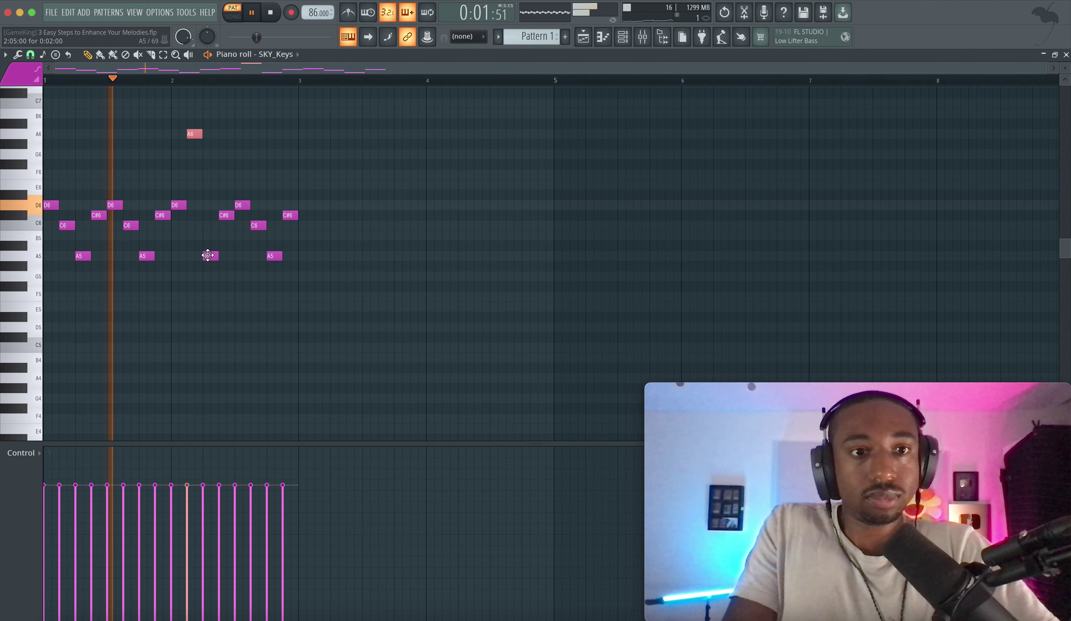
{"action": "left_click", "coordinate": [207, 255]}
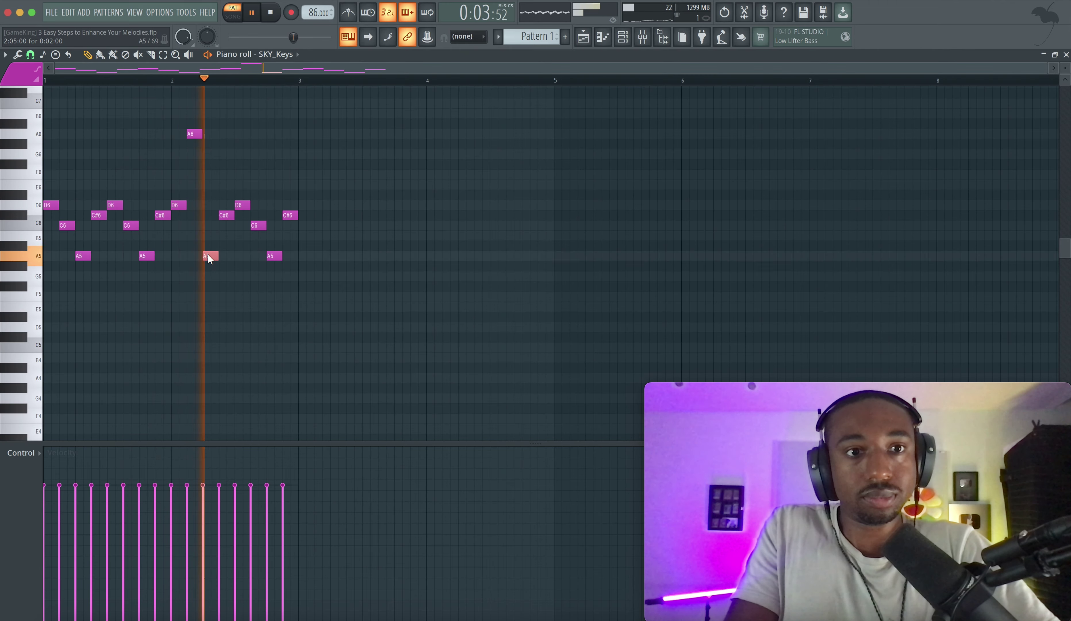
{"action": "key", "text": "space"}
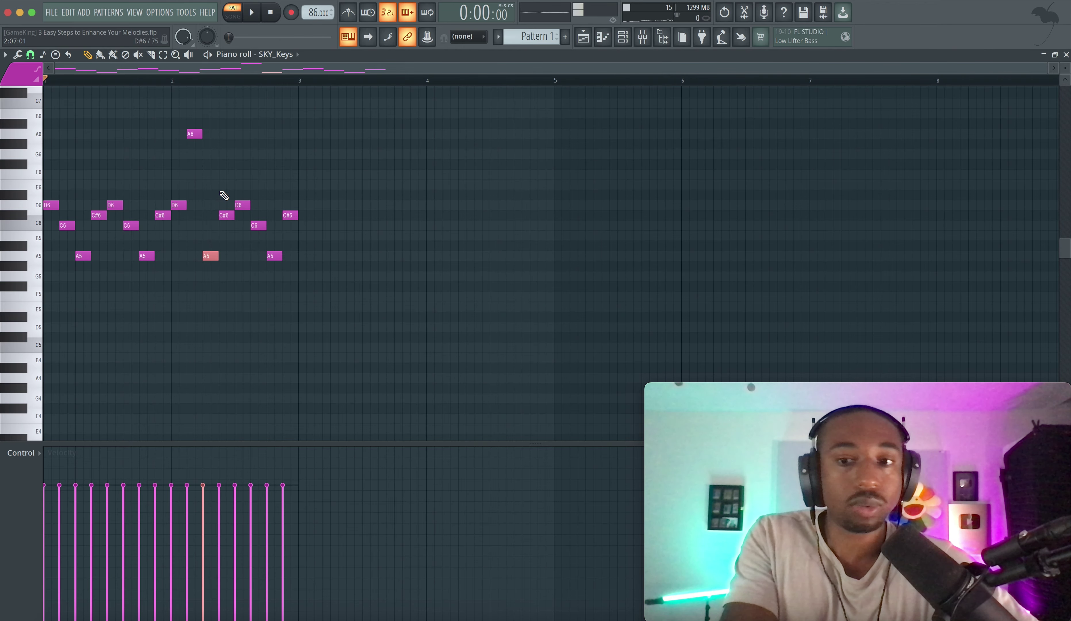
Step: Raise the bar-2 A5 note to E6 and check the reworked bar-2 notes
{"action": "left_click", "coordinate": [220, 191]}
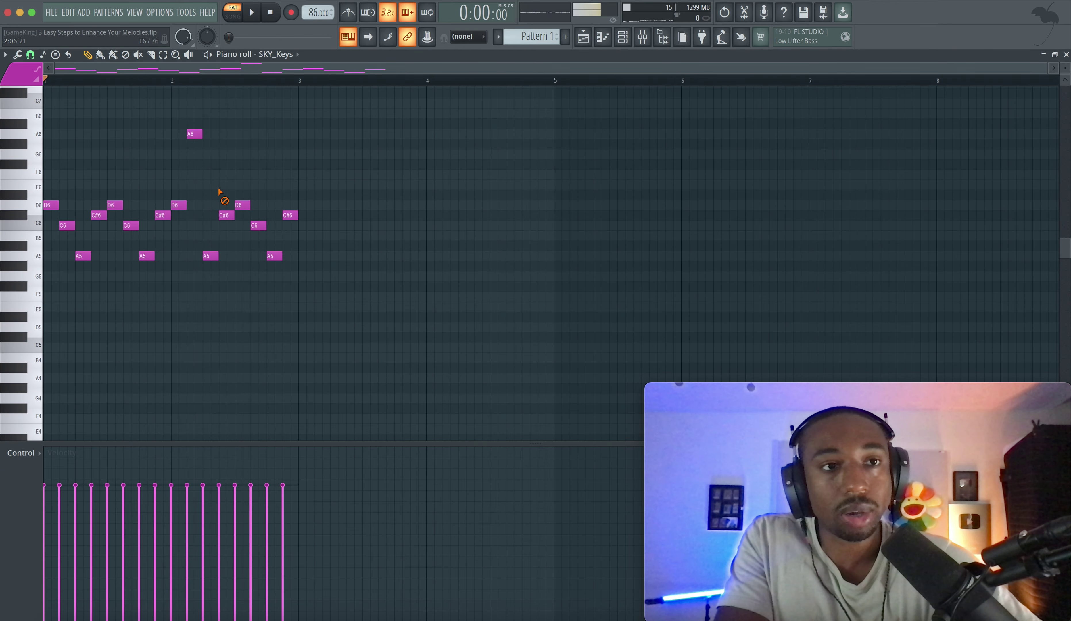
{"action": "left_click", "coordinate": [214, 257]}
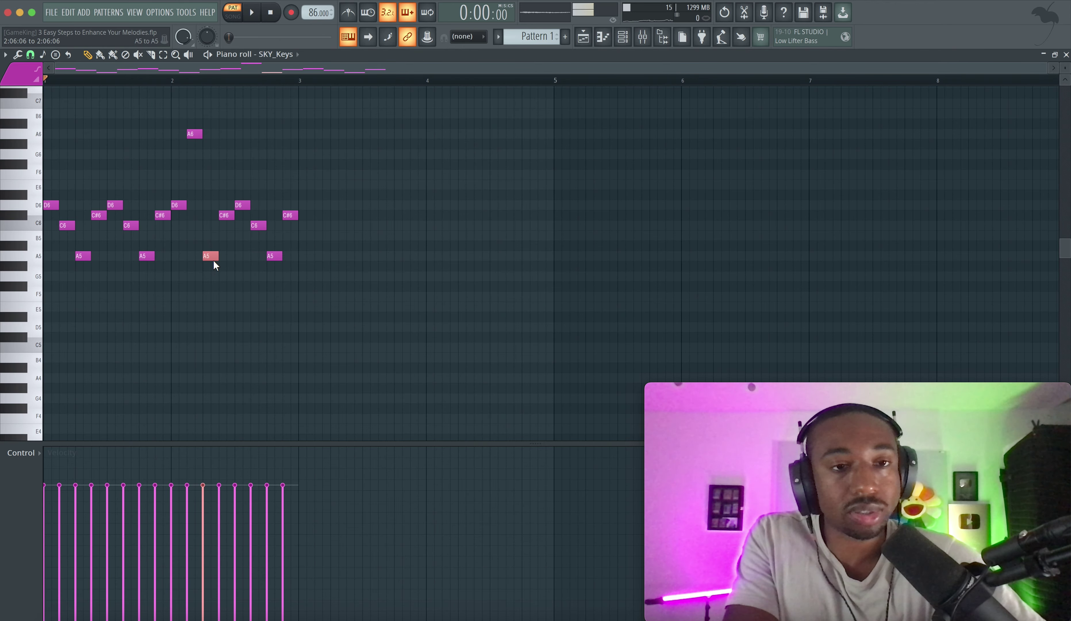
{"action": "key", "text": "shift+Up"}
{"action": "key", "text": "shift+Up"}
{"action": "key", "text": "shift+Up"}
{"action": "key", "text": "shift+Up"}
{"action": "key", "text": "shift+Up"}
{"action": "key", "text": "shift+Up"}
{"action": "key", "text": "shift+Up"}
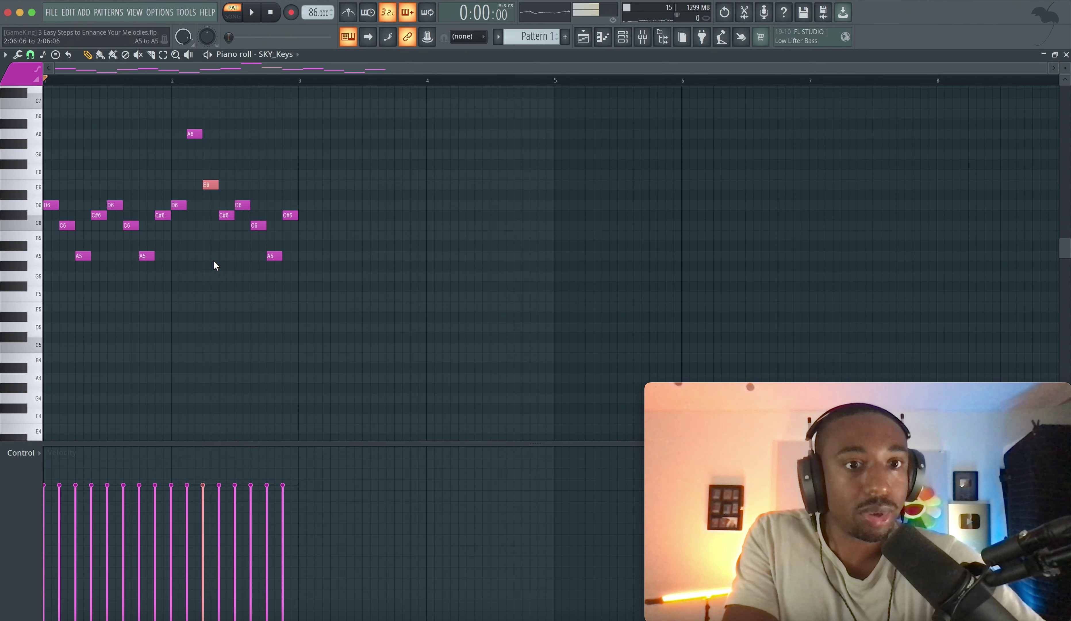
{"action": "left_click", "coordinate": [180, 208]}
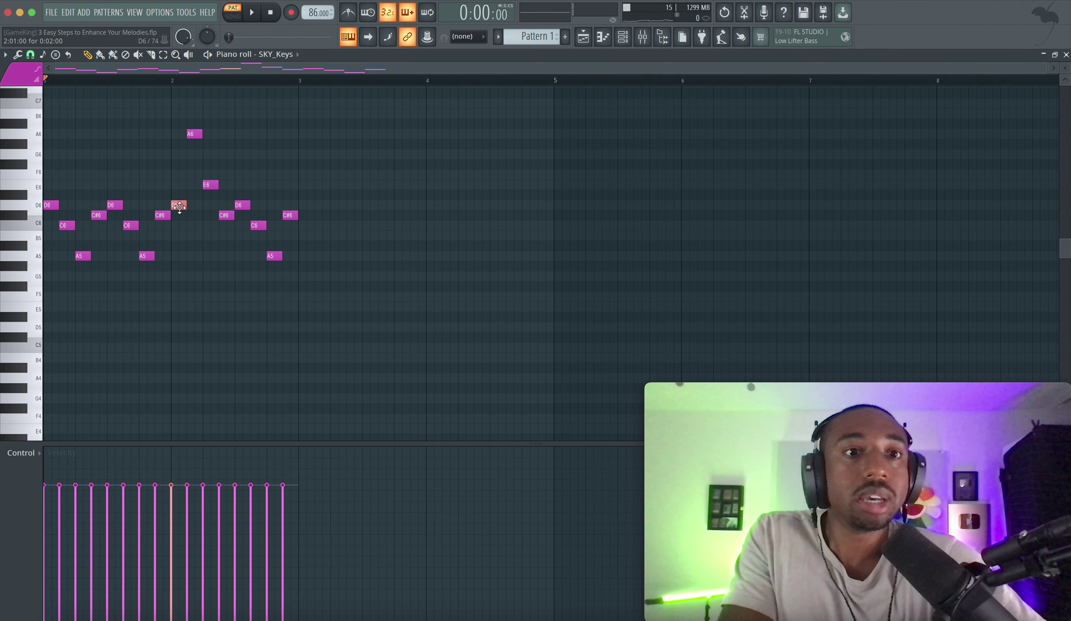
{"action": "left_click", "coordinate": [201, 133]}
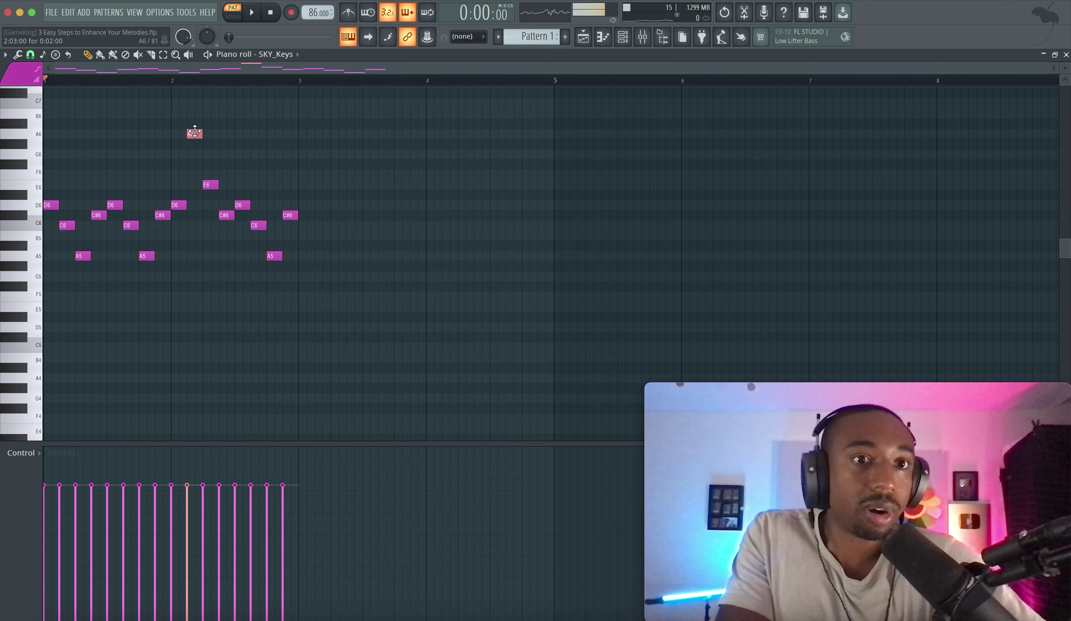
{"action": "left_click", "coordinate": [215, 184]}
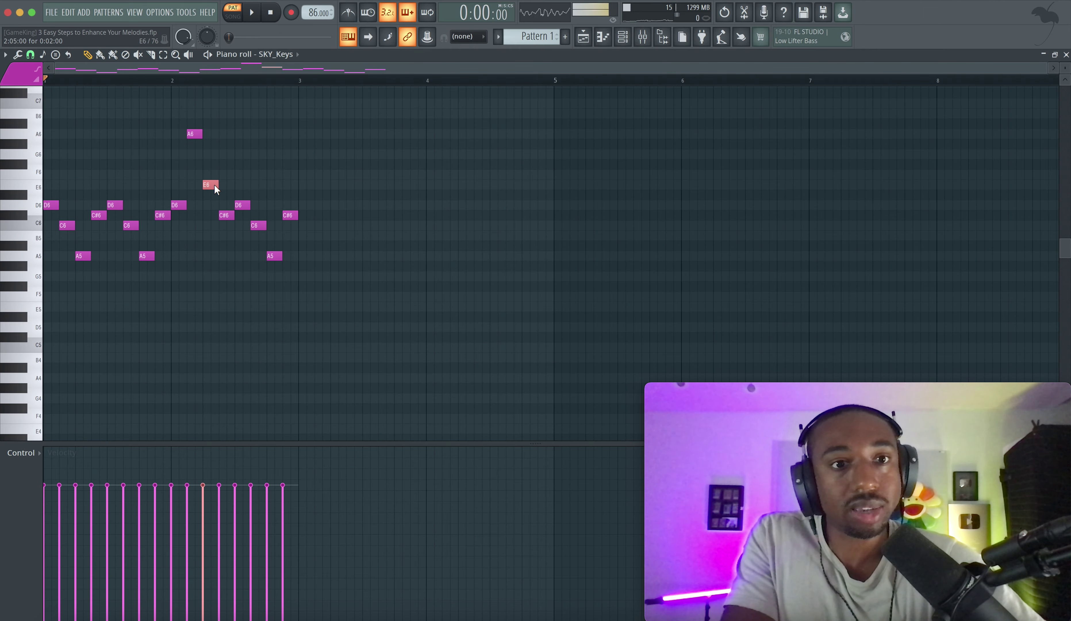
{"action": "left_click", "coordinate": [195, 134]}
{"action": "left_click", "coordinate": [207, 183]}
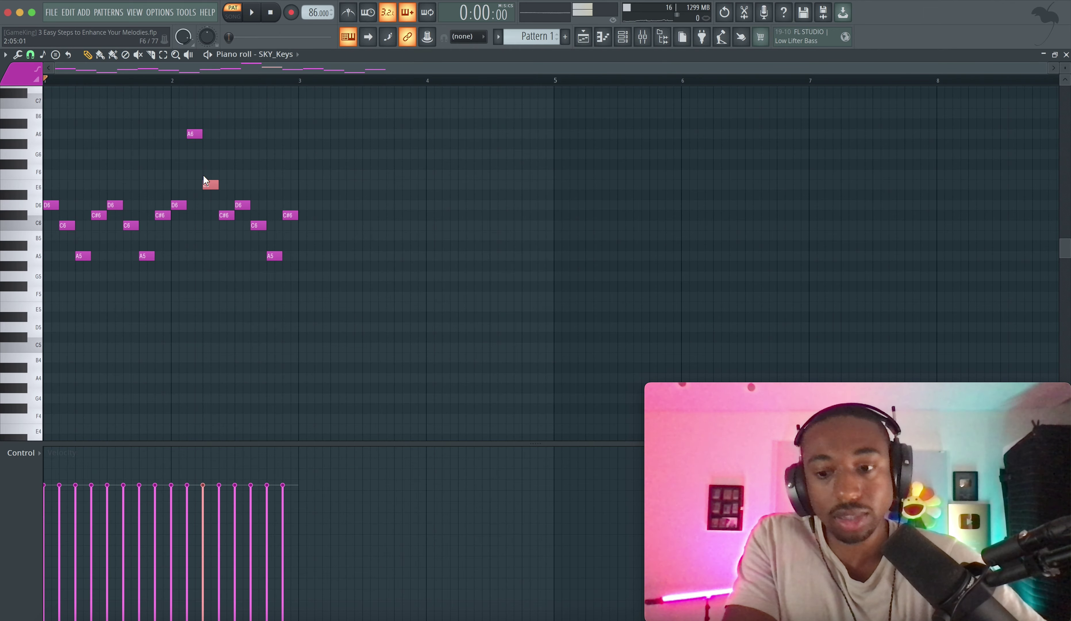
Step: Drop the high E7 note an octave back to E6 and play the melody
{"action": "key", "text": "ctrl+Up"}
{"action": "key", "text": "ctrl+Down"}
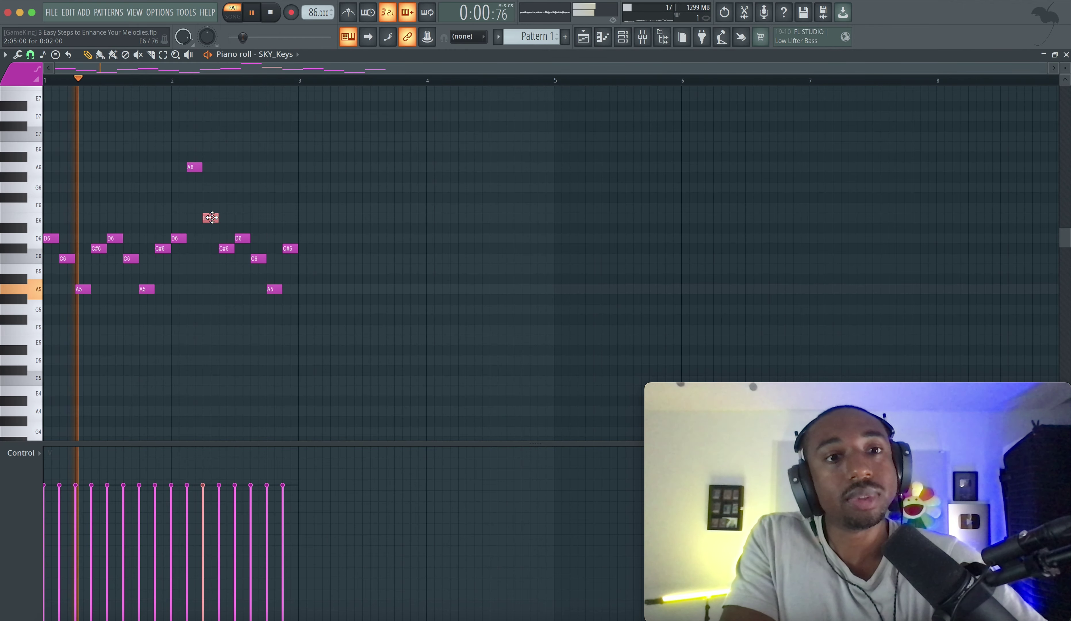
{"action": "key", "text": "ctrl+Up"}
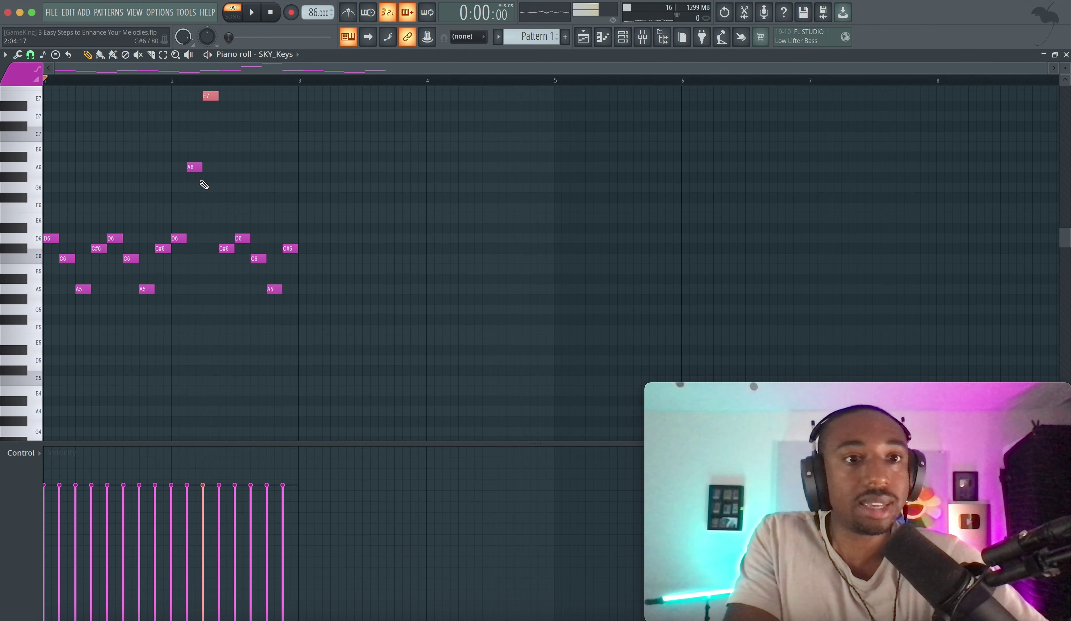
{"action": "scroll", "coordinate": [201, 179], "scroll_direction": "up", "scroll_amount": 4}
{"action": "left_click", "coordinate": [178, 361]}
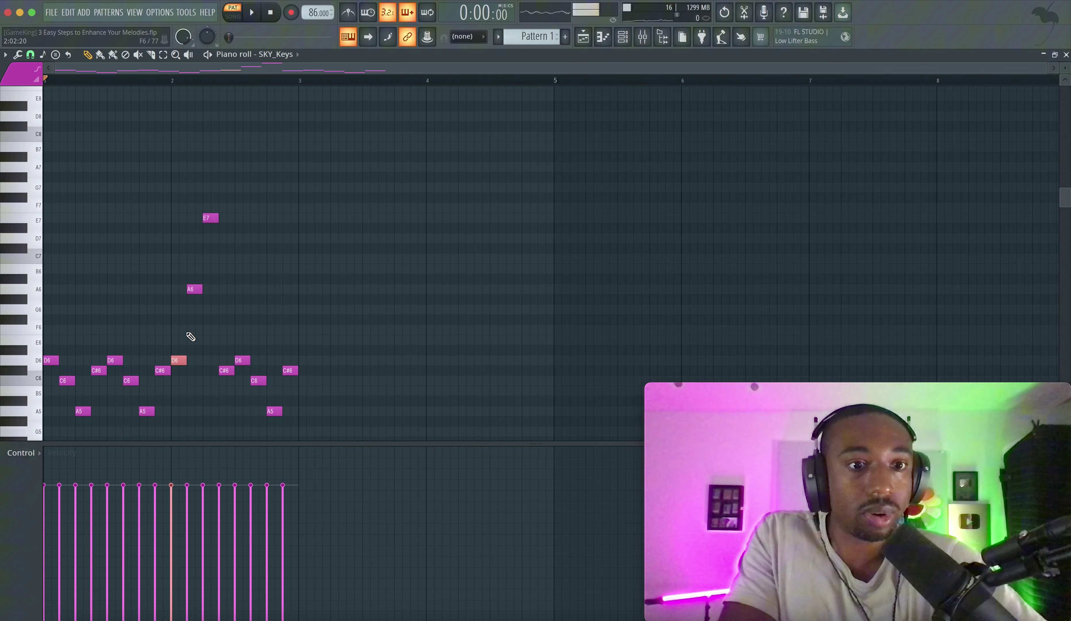
{"action": "left_click", "coordinate": [192, 289]}
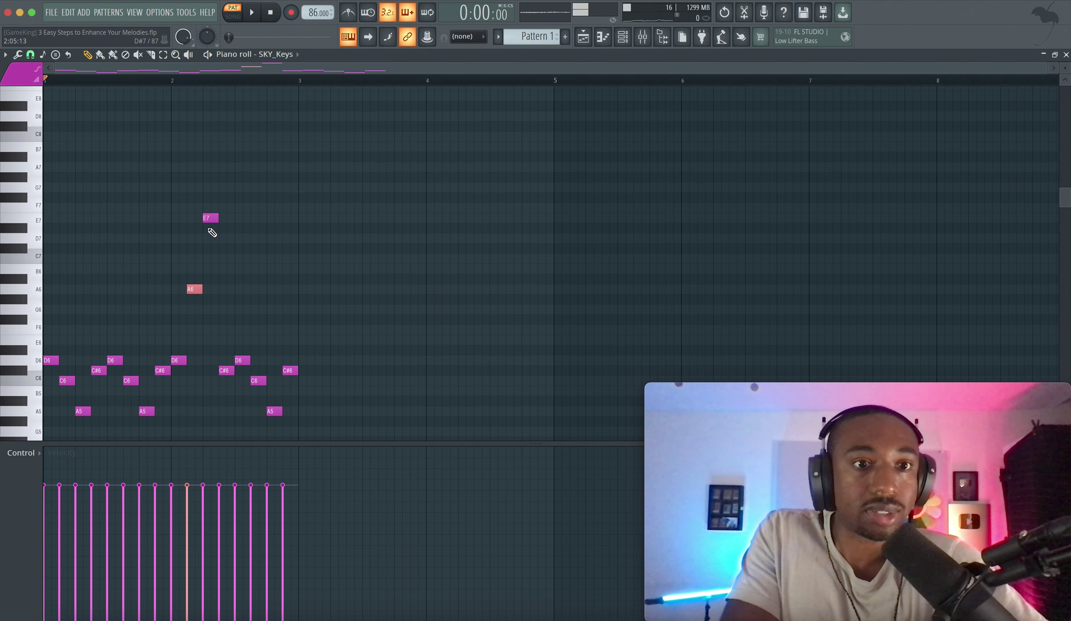
{"action": "left_click", "coordinate": [211, 220]}
{"action": "key", "text": "shift+Down"}
{"action": "key", "text": "space"}
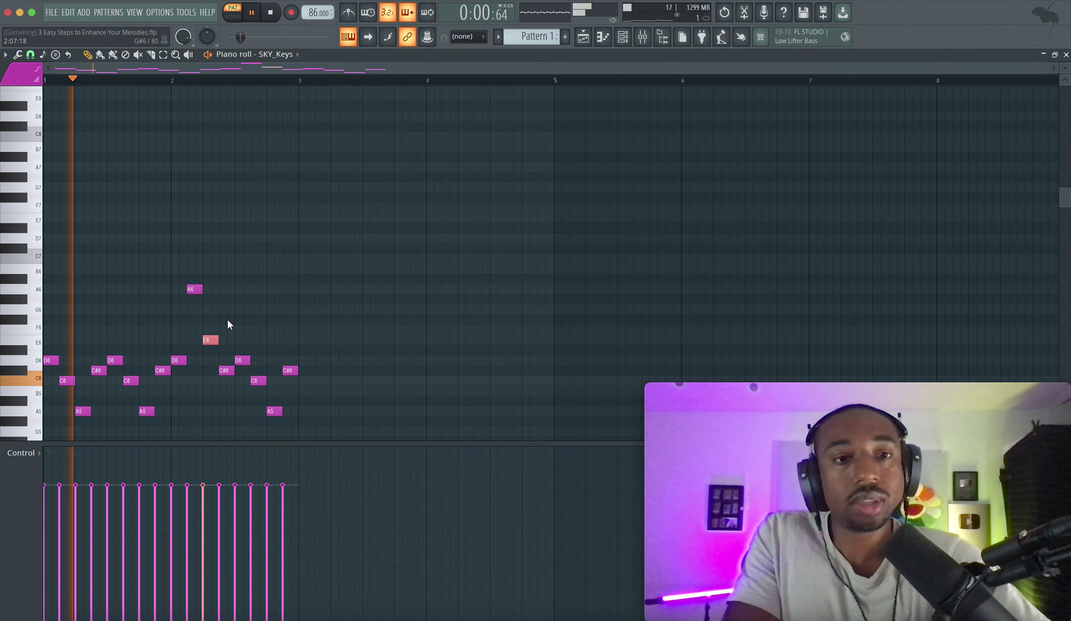
Step: Stop playback, then shift the whole melody down an octave and back up
{"action": "scroll", "coordinate": [232, 341], "scroll_direction": "down", "scroll_amount": 5}
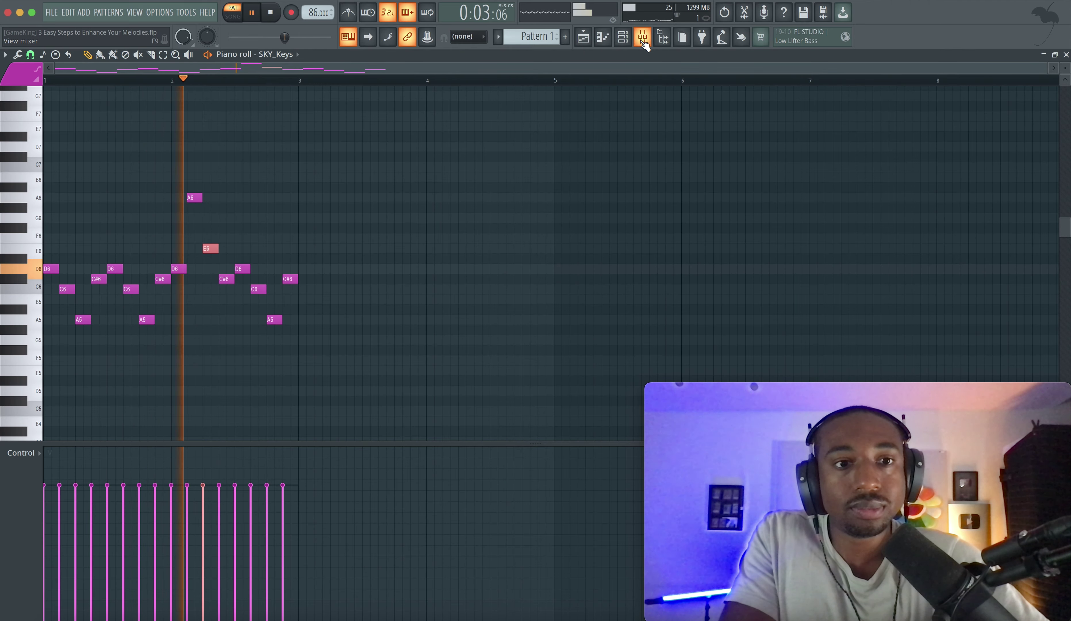
{"action": "key", "text": "space"}
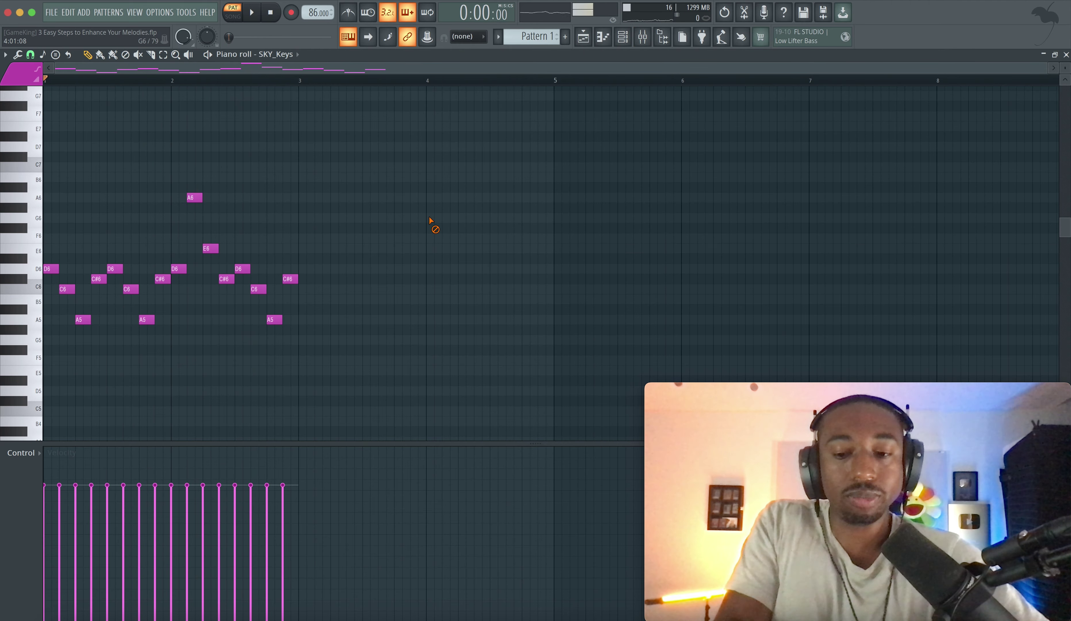
{"action": "key", "text": "ctrl+Down"}
{"action": "key", "text": "space"}
{"action": "scroll", "coordinate": [461, 196], "scroll_direction": "down", "scroll_amount": 3}
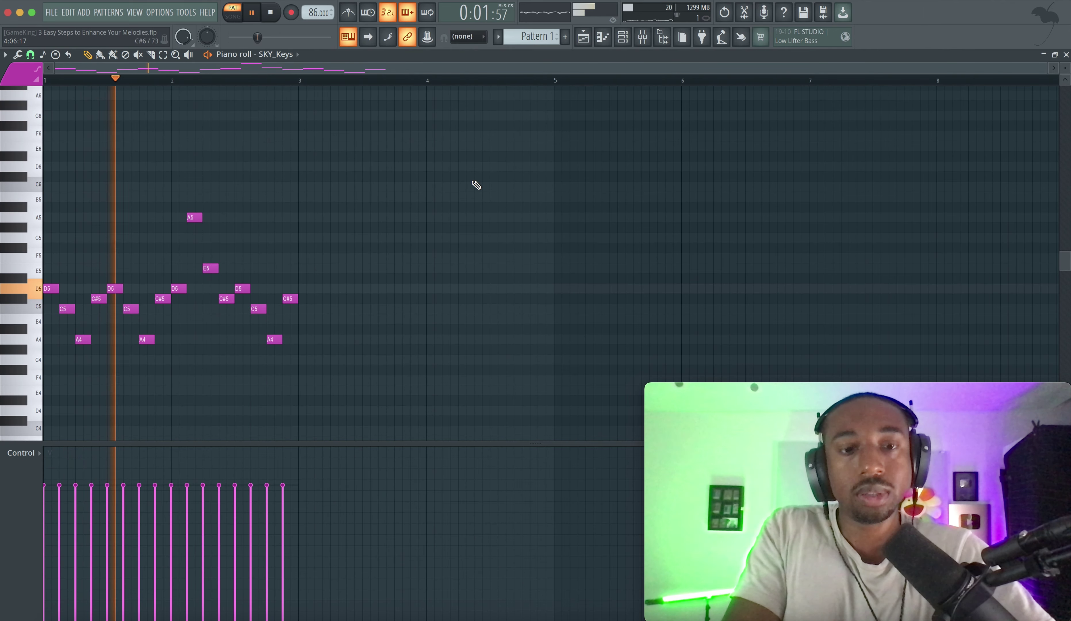
{"action": "key", "text": "ctrl+Up"}
Step: Add a BusyWorksBeats – Hercules channel, browse its Core Library Bass presets, then close it
{"action": "left_click", "coordinate": [623, 37]}
{"action": "left_click", "coordinate": [125, 121]}
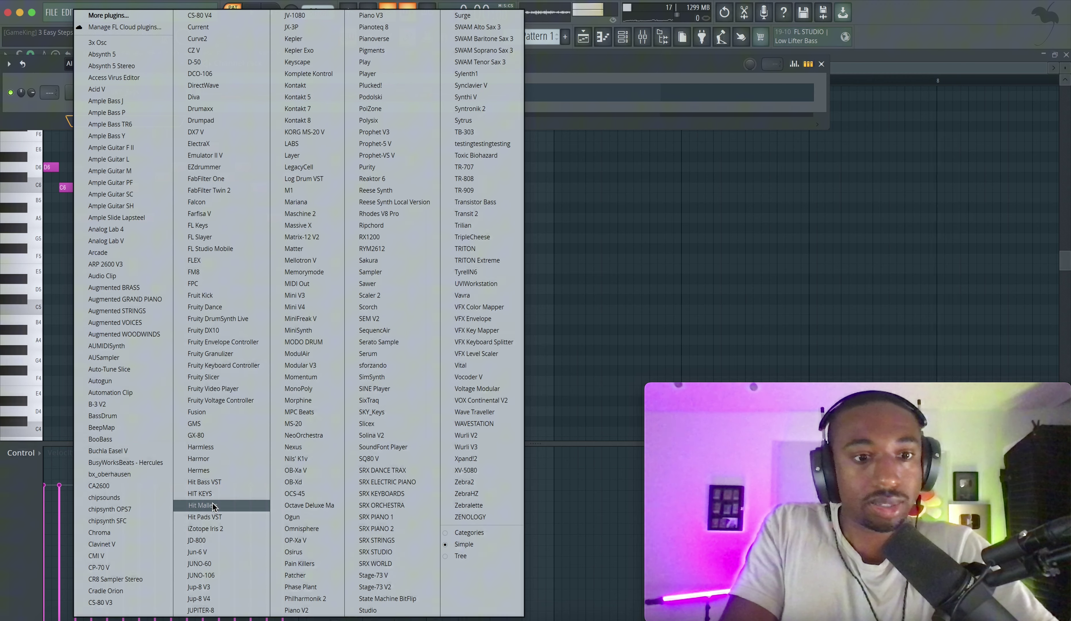
{"action": "left_click", "coordinate": [147, 464]}
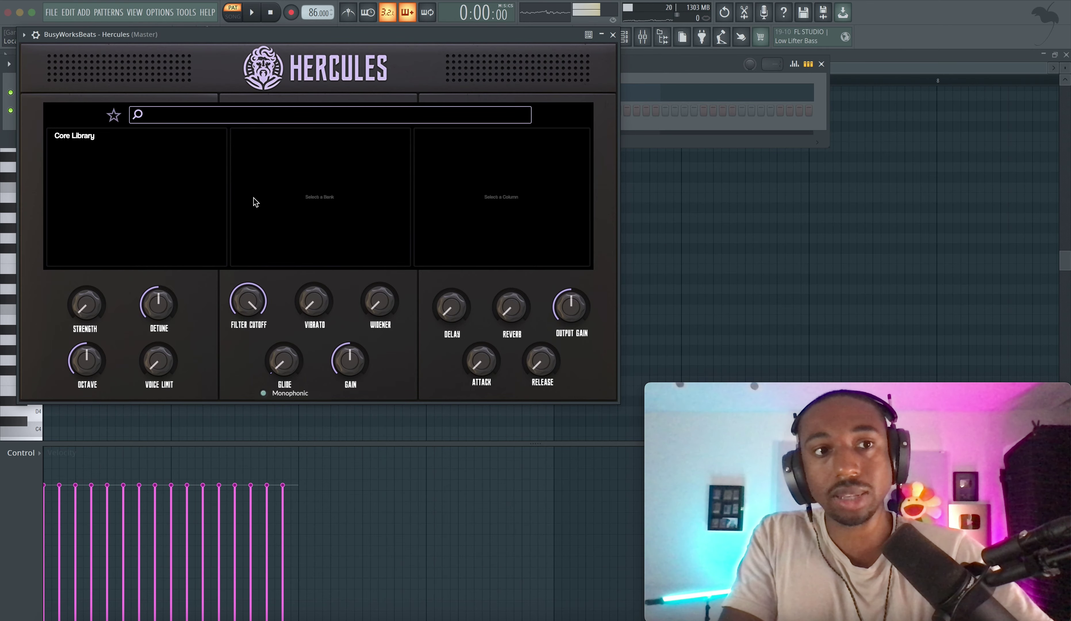
{"action": "left_click", "coordinate": [97, 137]}
{"action": "left_click", "coordinate": [251, 136]}
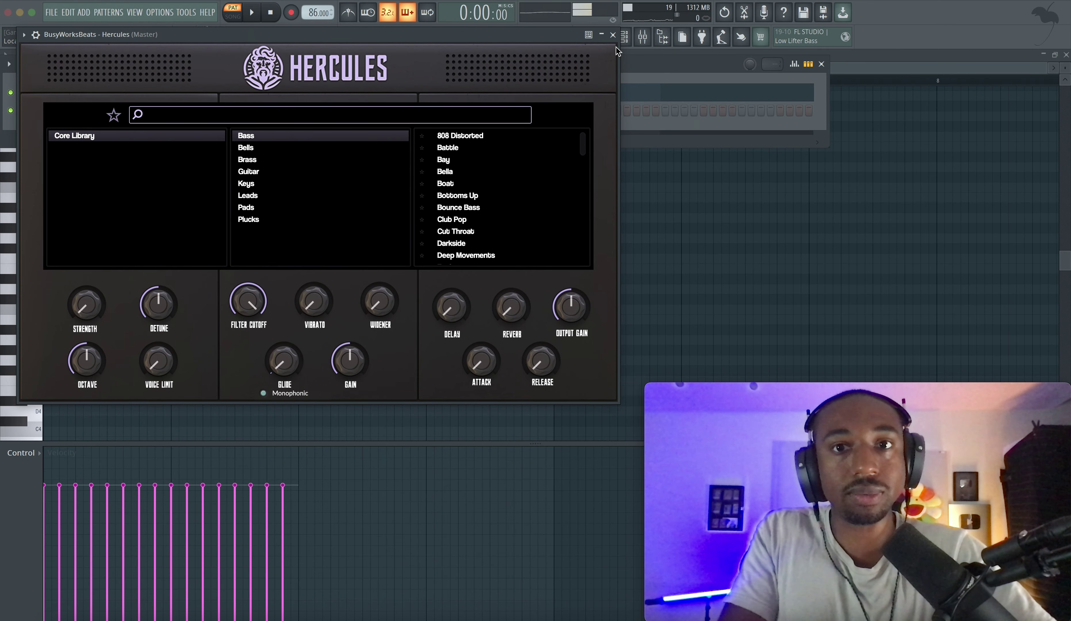
{"action": "left_click", "coordinate": [613, 35]}
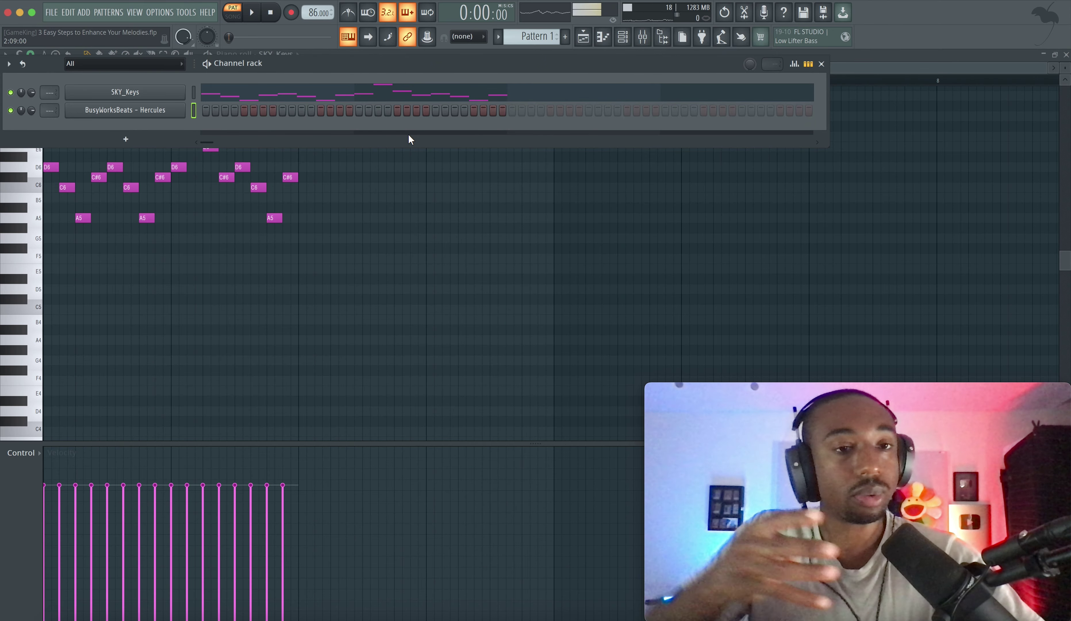
Step: Draw held D5 and F5 notes across bars 1–2 and a one-bar E5 from bar 2
{"action": "key", "text": "space"}
{"action": "left_click", "coordinate": [257, 98]}
{"action": "key", "text": "space"}
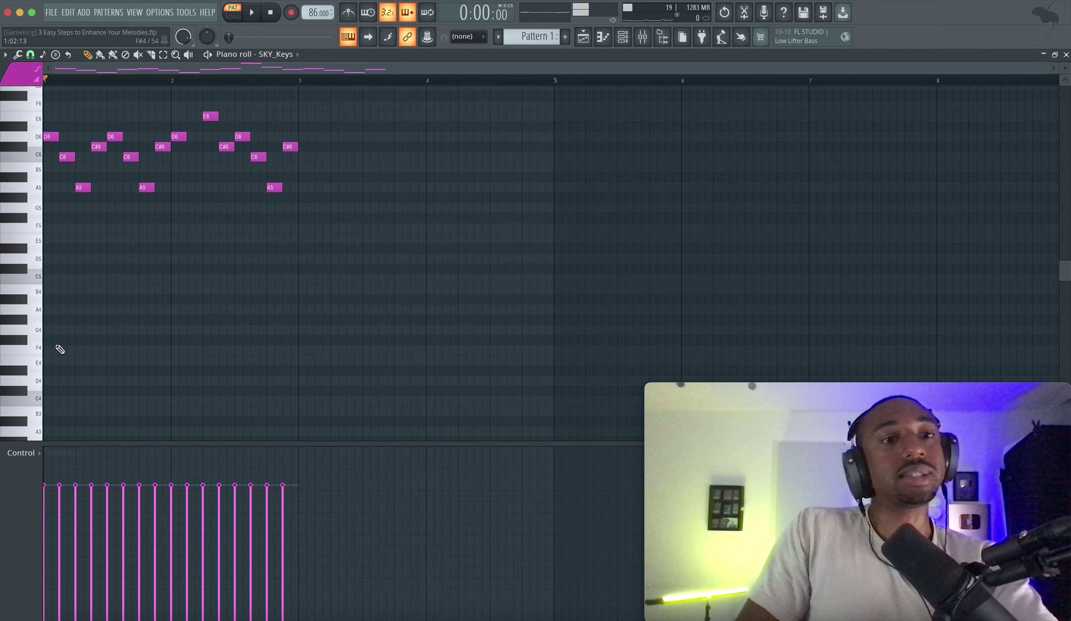
{"action": "left_click_drag", "start_coordinate": [61, 260], "coordinate": [25, 261]}
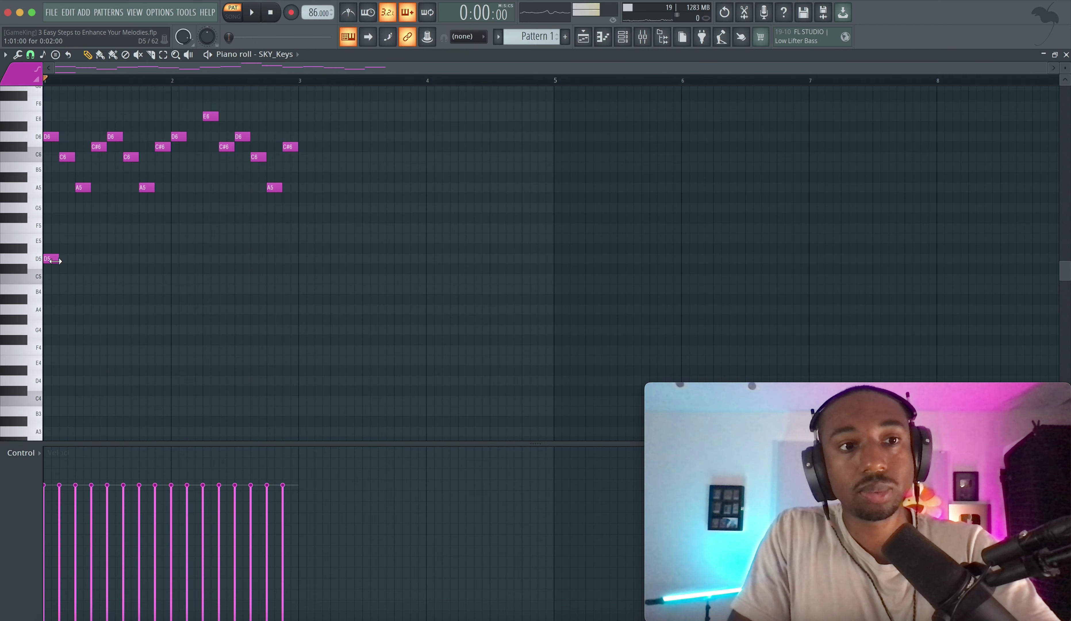
{"action": "left_click_drag", "start_coordinate": [321, 261], "coordinate": [296, 261]}
{"action": "left_click", "coordinate": [58, 229]}
{"action": "key", "text": "space"}
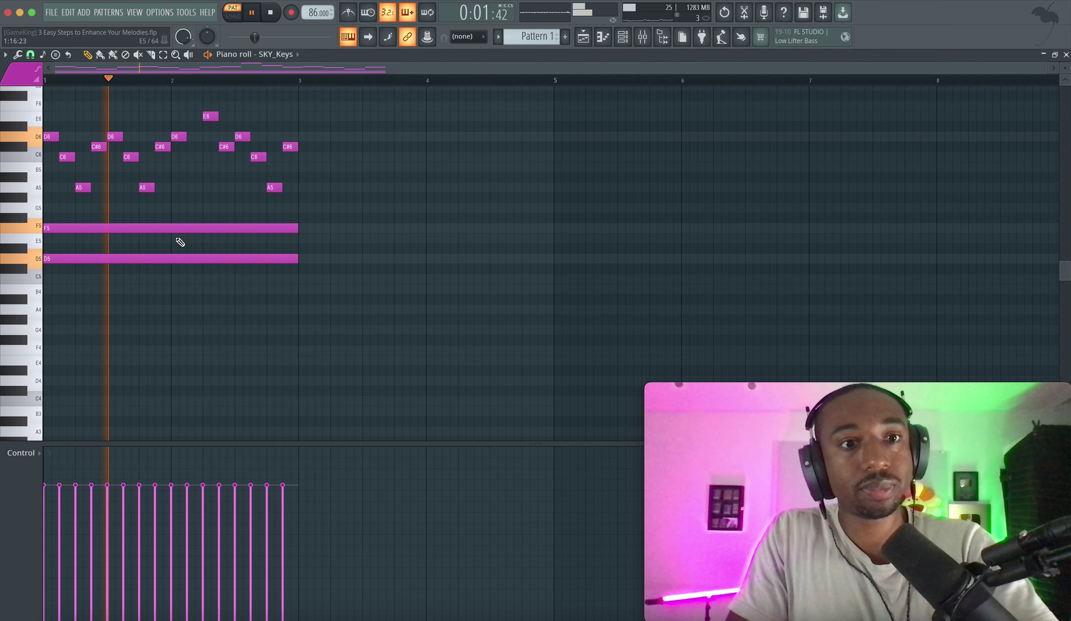
{"action": "left_click", "coordinate": [173, 238]}
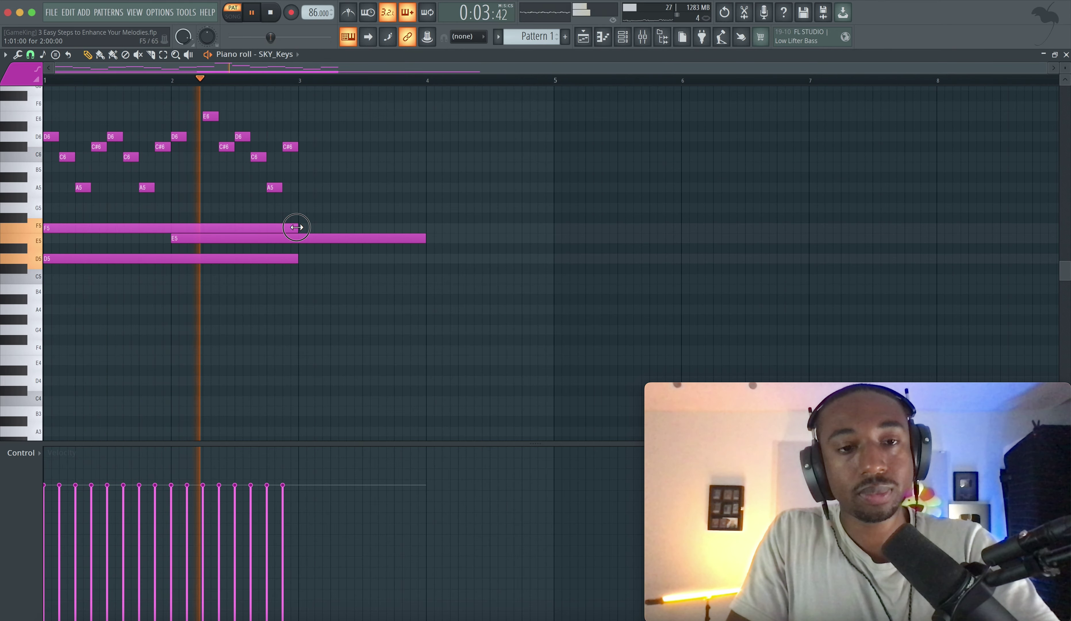
{"action": "left_click_drag", "start_coordinate": [425, 239], "coordinate": [200, 315]}
Step: Stop playback and open Hercules with its Bass presets showing
{"action": "scroll", "coordinate": [373, 236], "scroll_direction": "up", "scroll_amount": 2}
{"action": "left_click", "coordinate": [623, 37]}
{"action": "key", "text": "space"}
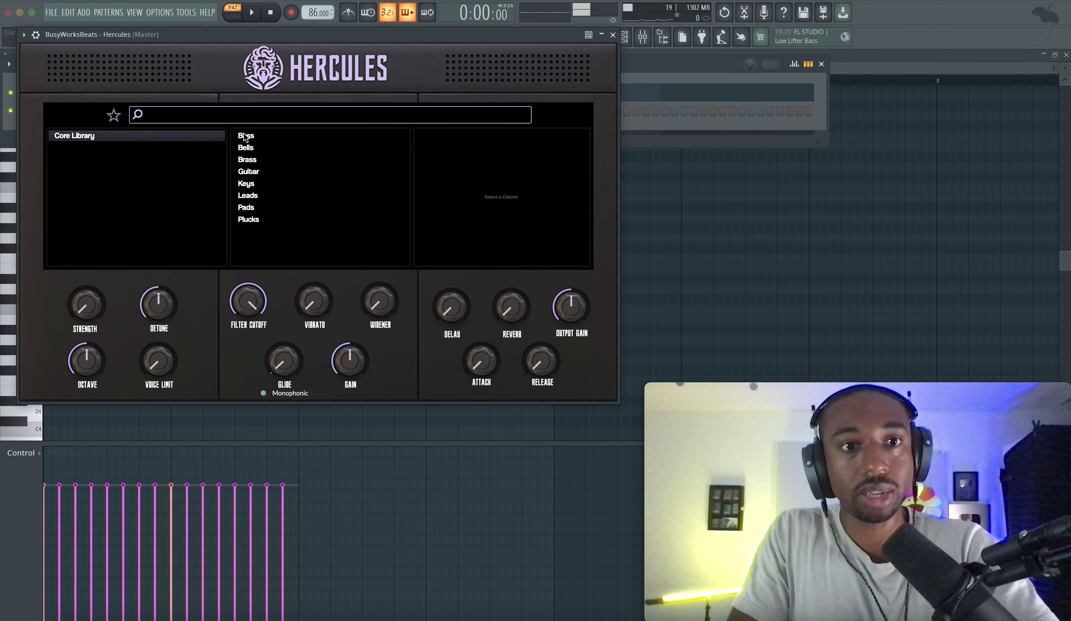
{"action": "left_click", "coordinate": [245, 136]}
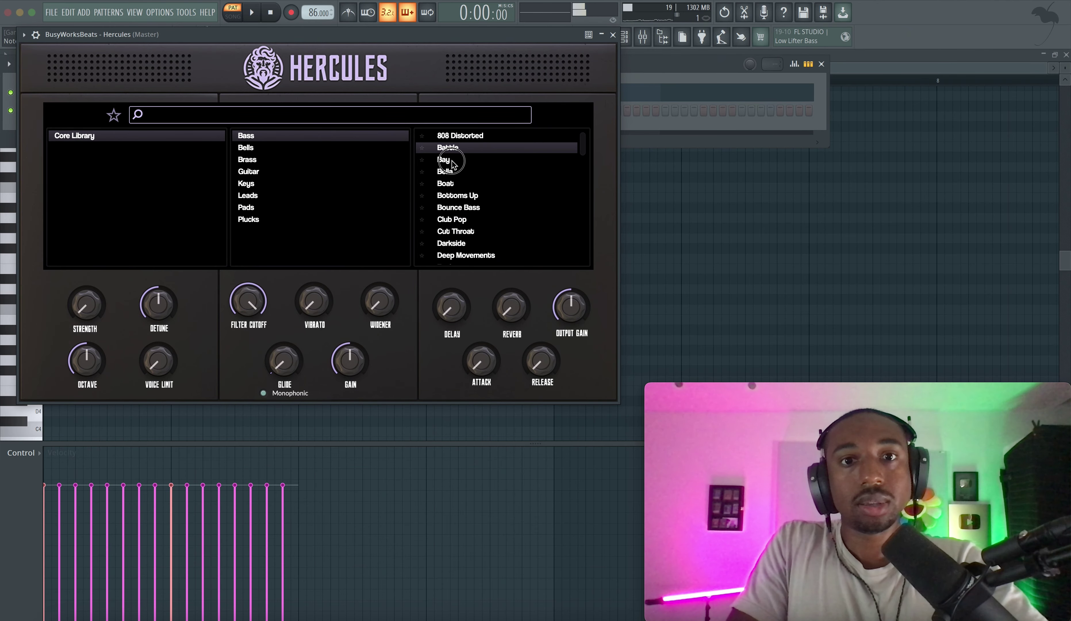
Step: Pick the Sub Weight bass preset from Hercules' favourites and close the plugin
{"action": "scroll", "coordinate": [476, 230], "scroll_direction": "down", "scroll_amount": 5}
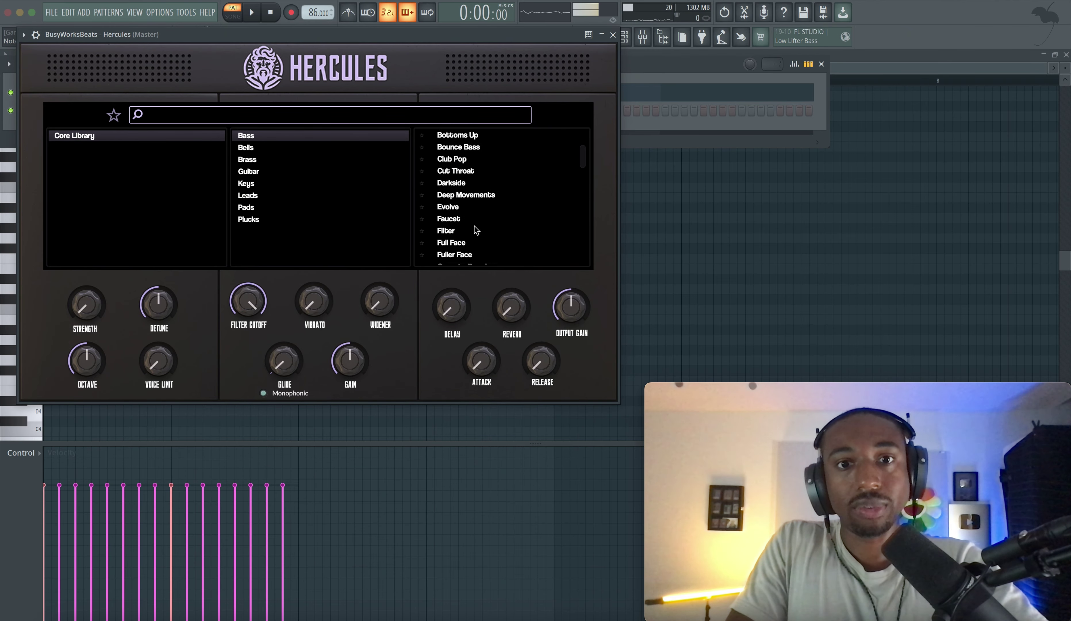
{"action": "left_click", "coordinate": [113, 116]}
{"action": "scroll", "coordinate": [89, 178], "scroll_direction": "up", "scroll_amount": 3}
{"action": "left_click", "coordinate": [292, 147]}
{"action": "left_click", "coordinate": [612, 35]}
Step: Bring the SKY_Keys piano roll back to the front
{"action": "left_click", "coordinate": [193, 92]}
{"action": "key", "text": "F5"}
{"action": "left_click", "coordinate": [225, 94]}
{"action": "scroll", "coordinate": [136, 247], "scroll_direction": "down", "scroll_amount": 2}
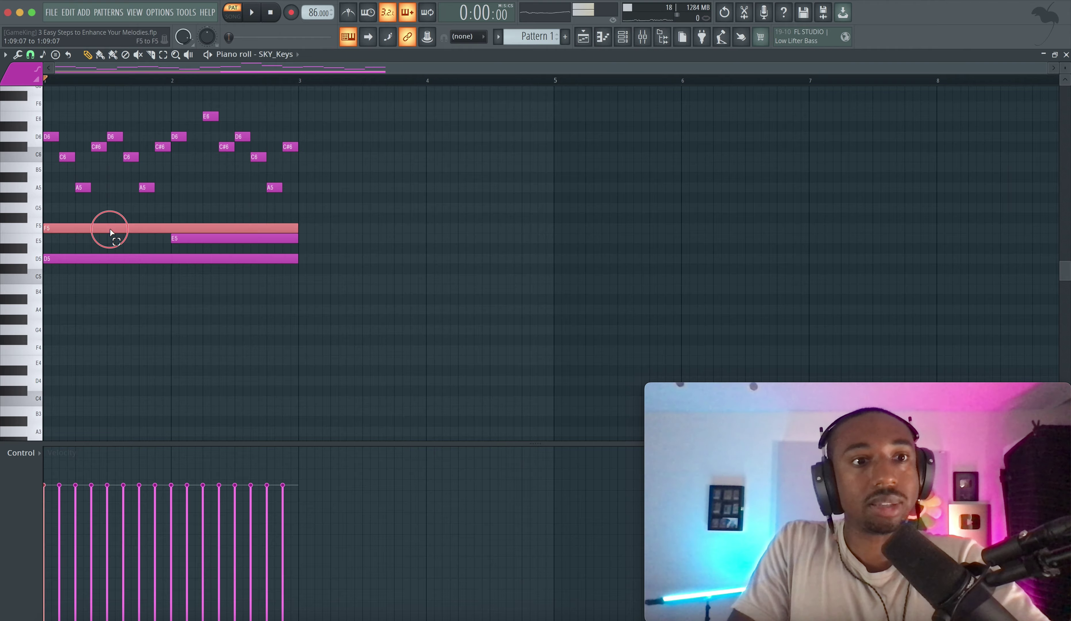
Step: In the Hercules piano roll, add one-bar D4 bass notes in bars 1 and 2
{"action": "left_click", "coordinate": [623, 37]}
{"action": "right_click", "coordinate": [173, 112]}
{"action": "left_click", "coordinate": [197, 111]}
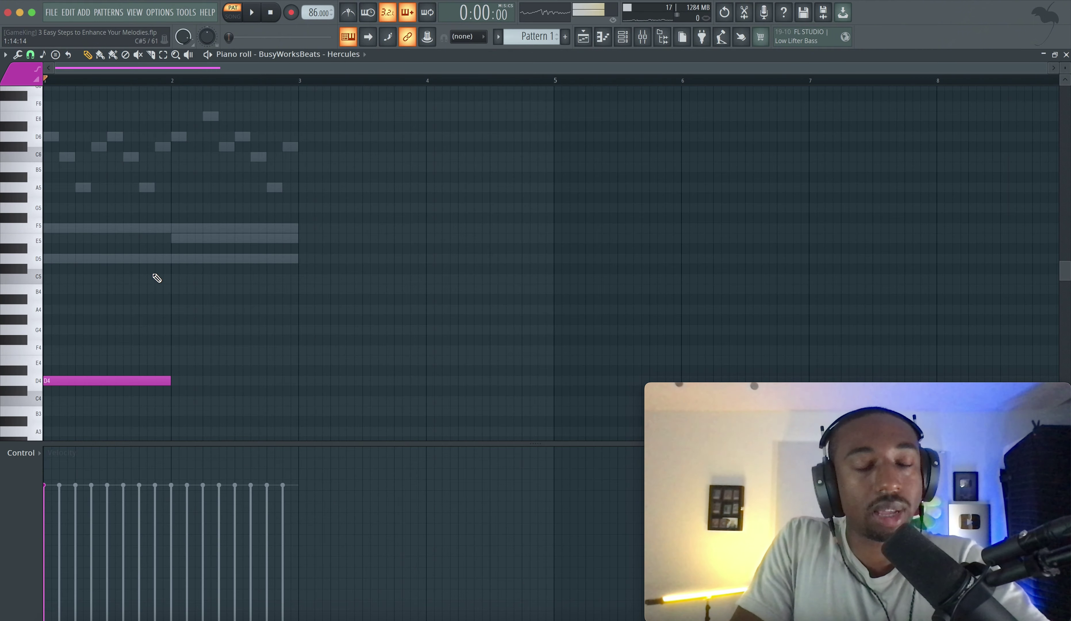
{"action": "key", "text": "space"}
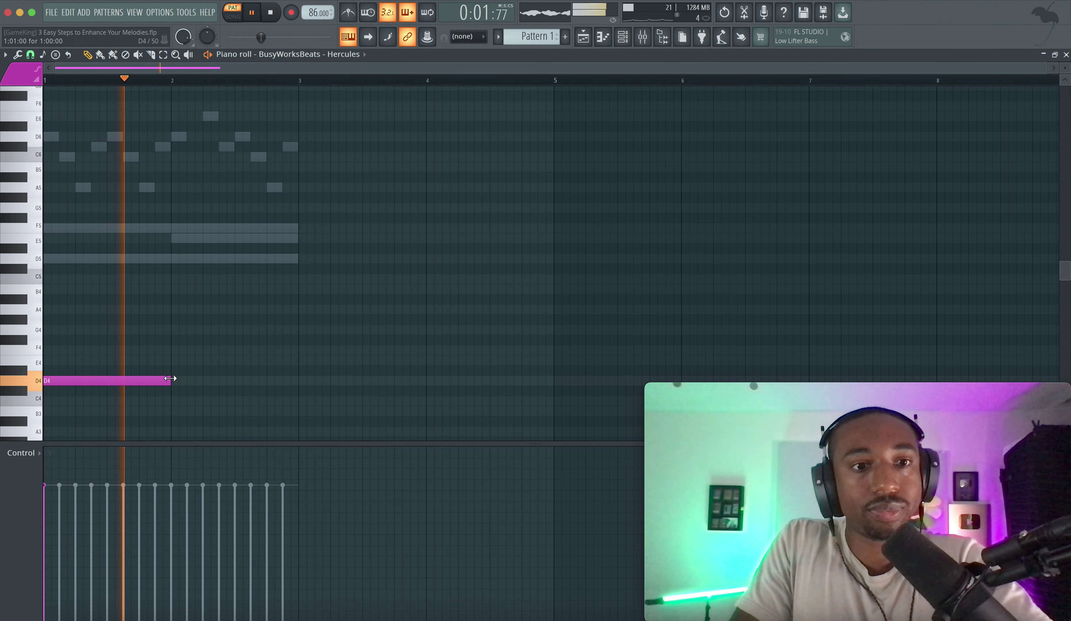
{"action": "left_click", "coordinate": [172, 379]}
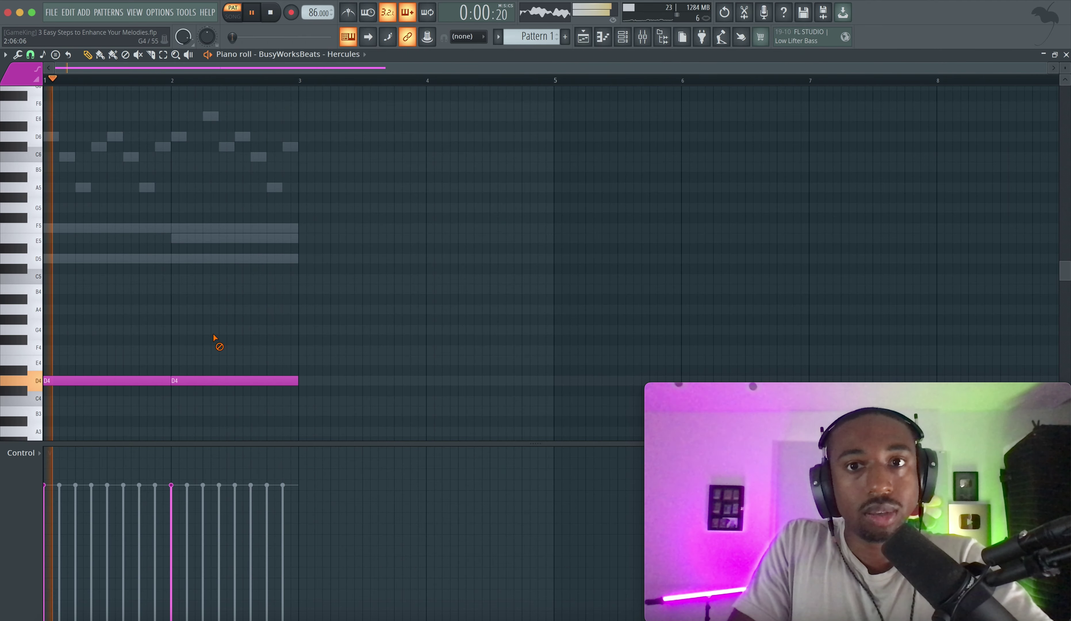
{"action": "key", "text": "space"}
Step: Copy all the SKY_Keys notes into bars 3–4
{"action": "left_click", "coordinate": [622, 37]}
{"action": "left_click", "coordinate": [222, 97]}
{"action": "left_click_drag", "start_coordinate": [338, 270], "coordinate": [44, 102]}
{"action": "left_click_drag", "start_coordinate": [68, 228], "coordinate": [323, 229]}
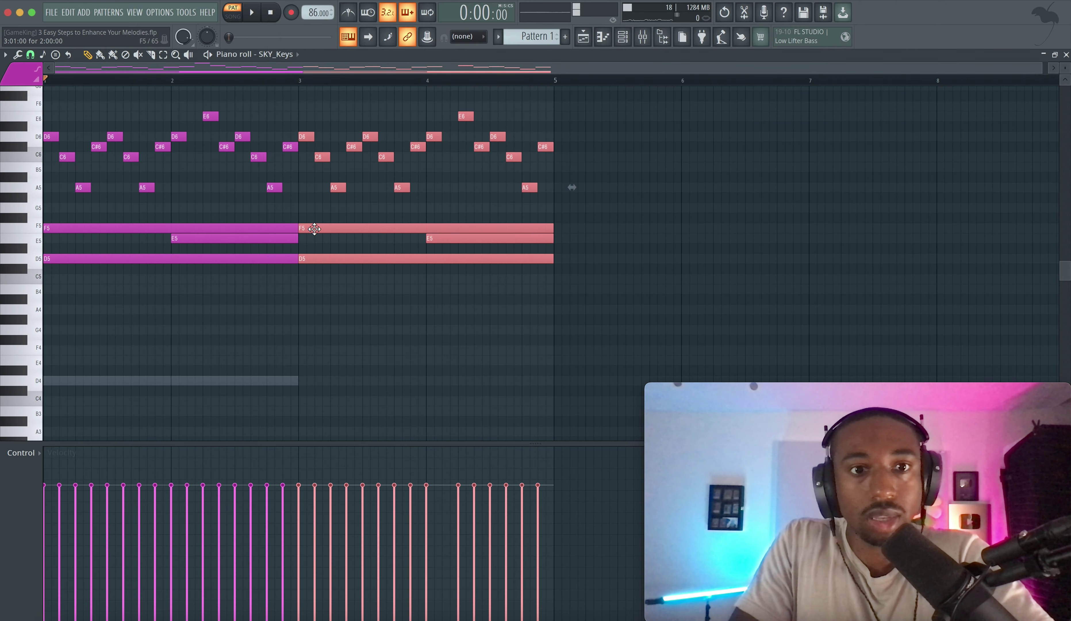
{"action": "left_click", "coordinate": [369, 198]}
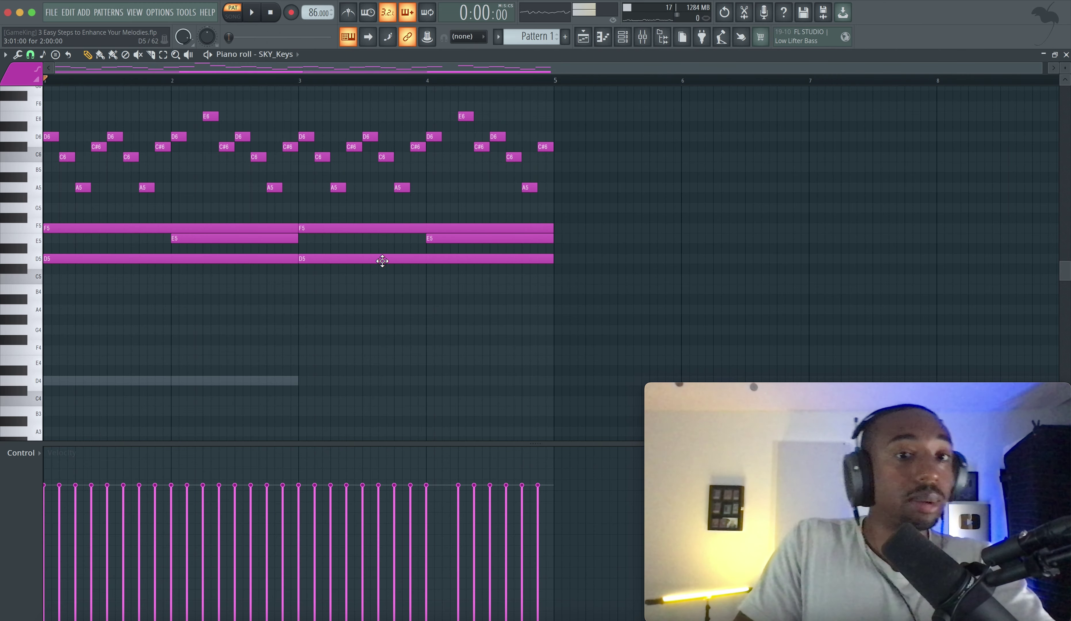
{"action": "left_click_drag", "start_coordinate": [364, 273], "coordinate": [337, 291]}
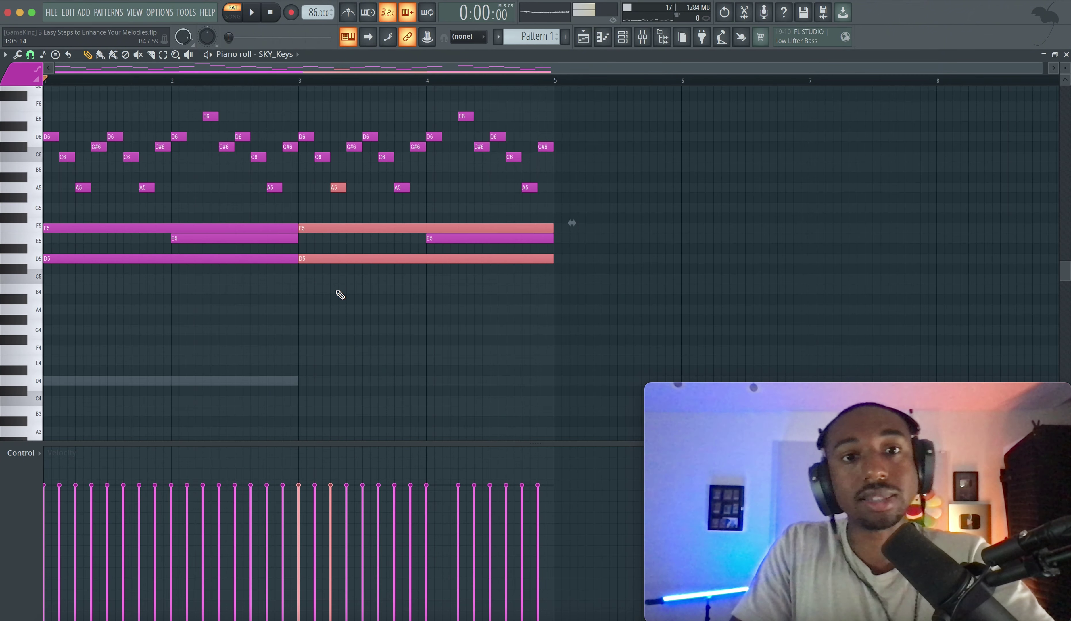
{"action": "right_click", "coordinate": [347, 284]}
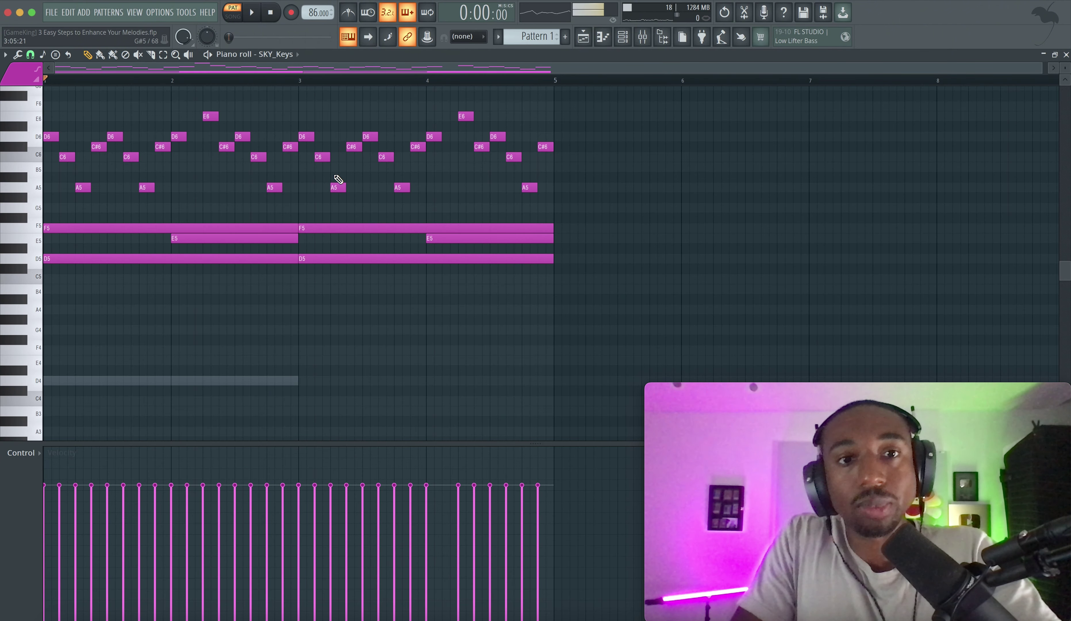
{"action": "left_click_drag", "start_coordinate": [342, 194], "coordinate": [318, 157]}
{"action": "left_click", "coordinate": [438, 238]}
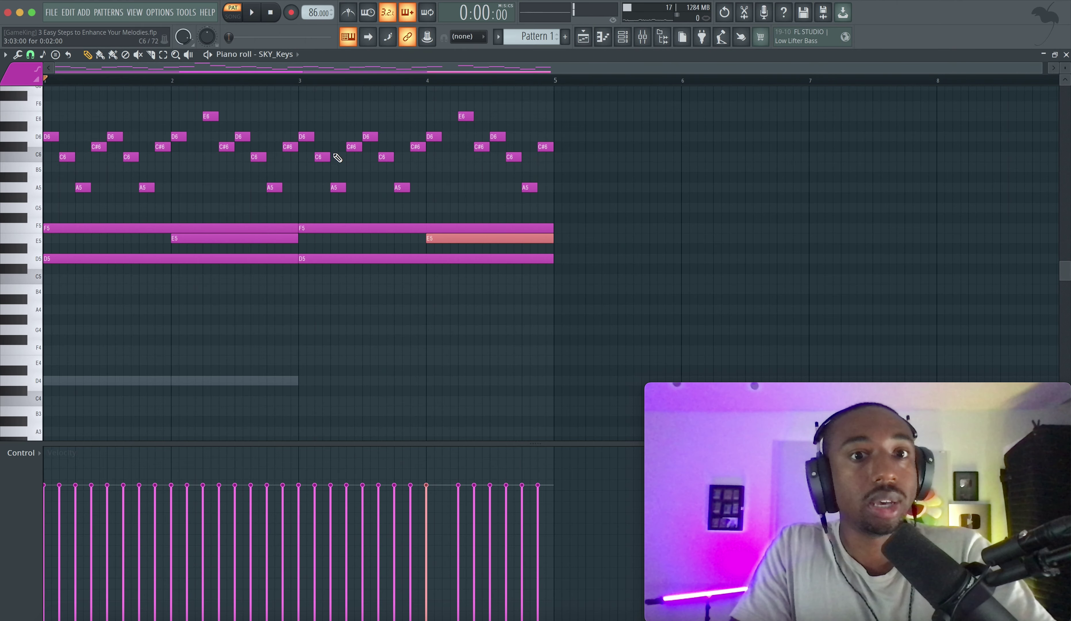
{"action": "key", "text": "ctrl+d"}
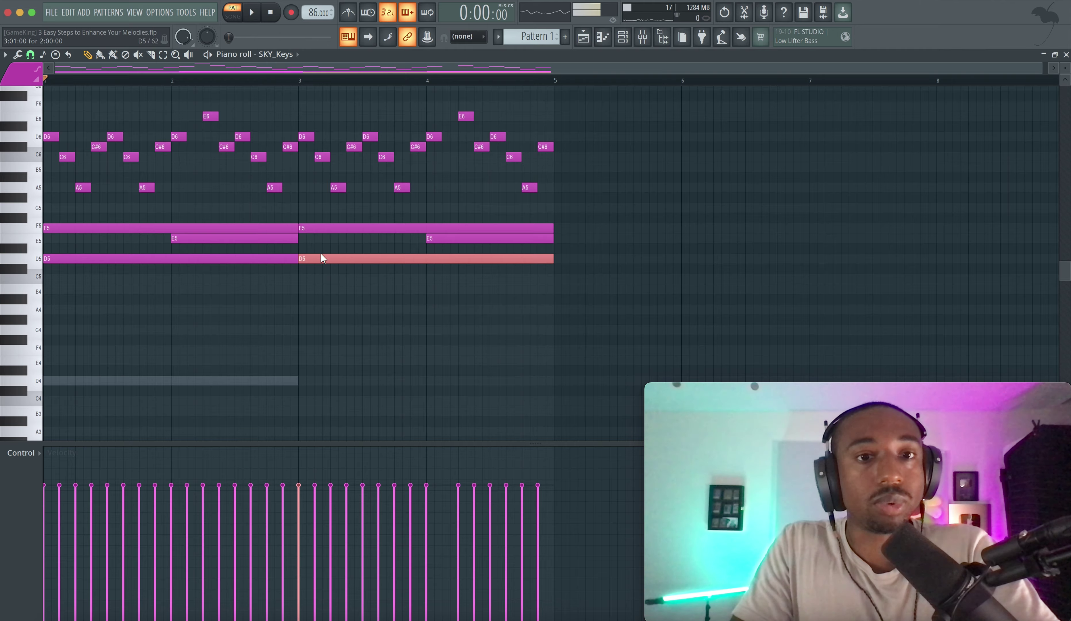
{"action": "left_click", "coordinate": [336, 187]}
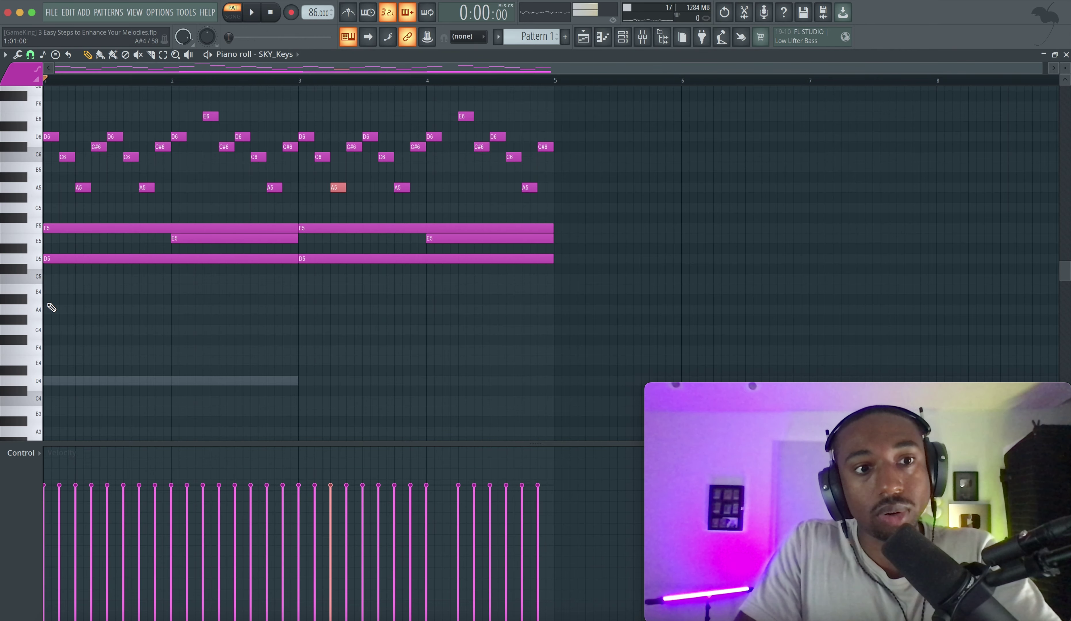
Step: Try an A#4 note in bar 1 and delete it, then mute the Mic channel and play
{"action": "left_click", "coordinate": [48, 299]}
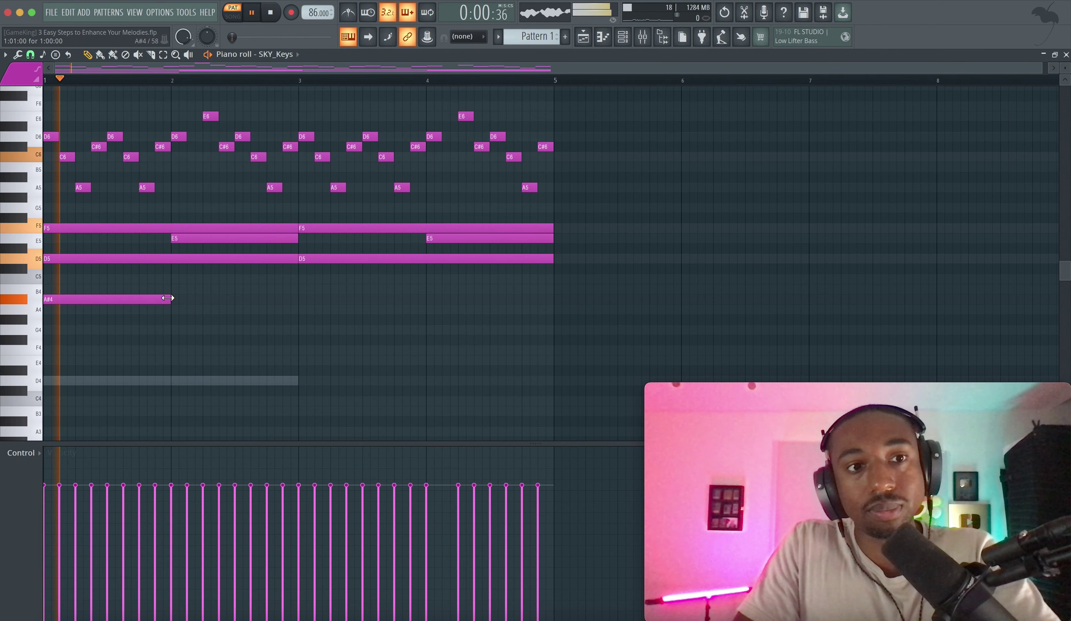
{"action": "right_click", "coordinate": [166, 298]}
{"action": "left_click", "coordinate": [625, 38]}
{"action": "left_click", "coordinate": [642, 37]}
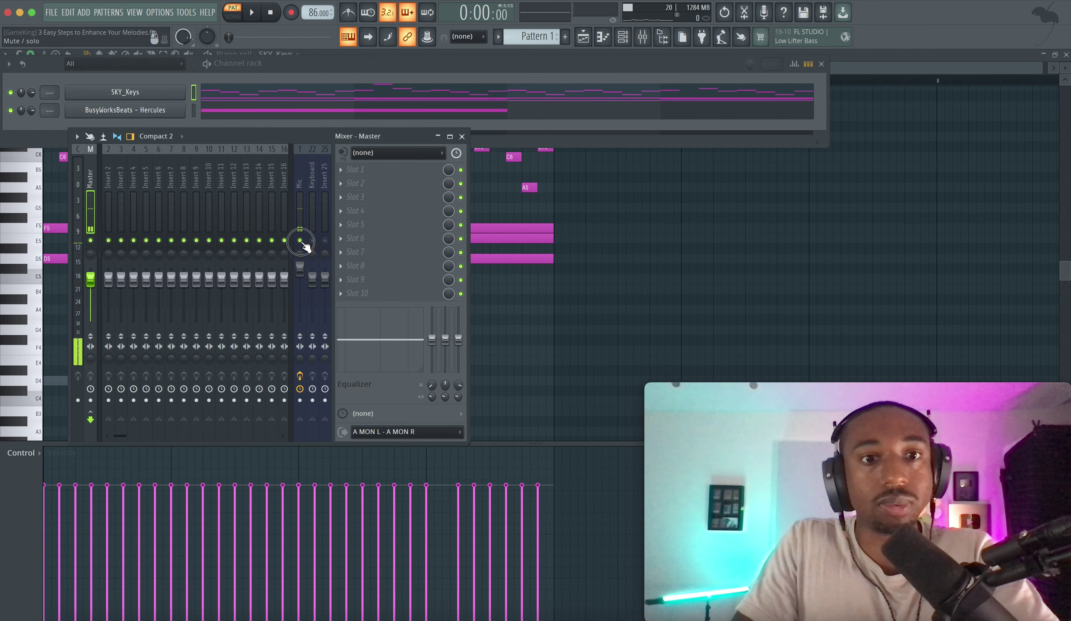
{"action": "left_click", "coordinate": [300, 241]}
{"action": "key", "text": "space"}
Step: Draw one-bar A#3 bass notes at bars 3 and 4 in the Hercules part
{"action": "left_click", "coordinate": [234, 114]}
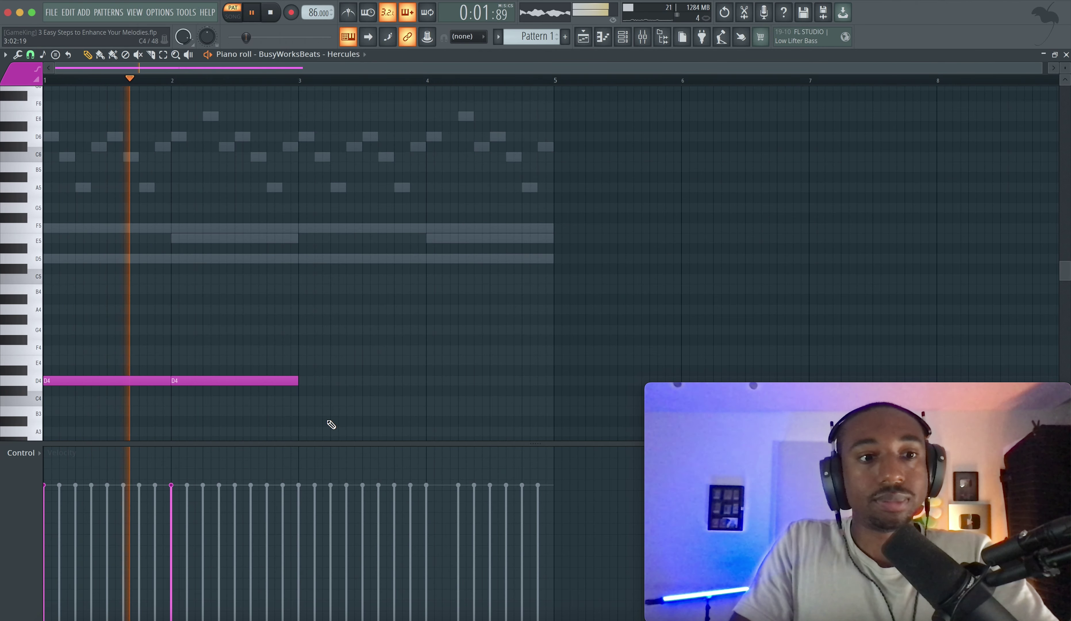
{"action": "left_click", "coordinate": [310, 421]}
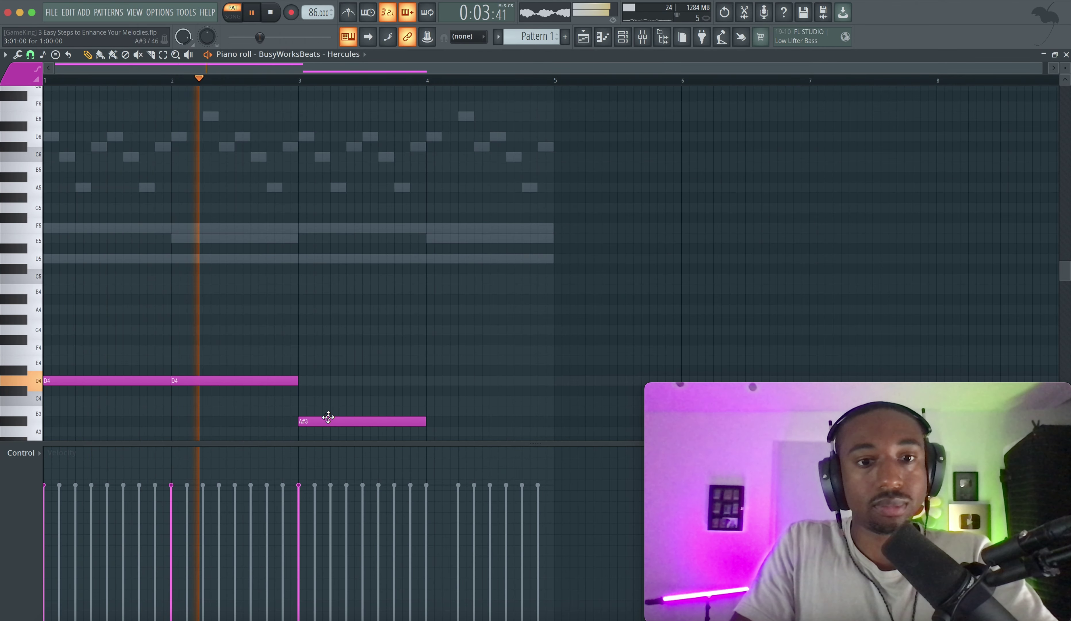
{"action": "left_click", "coordinate": [435, 421]}
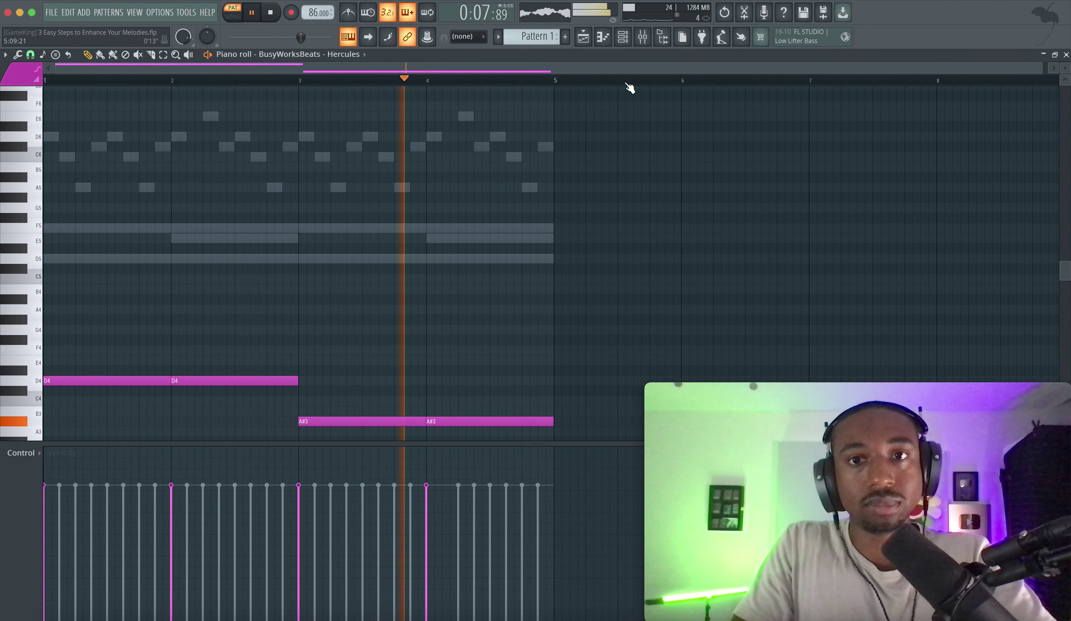
{"action": "left_click", "coordinate": [642, 37]}
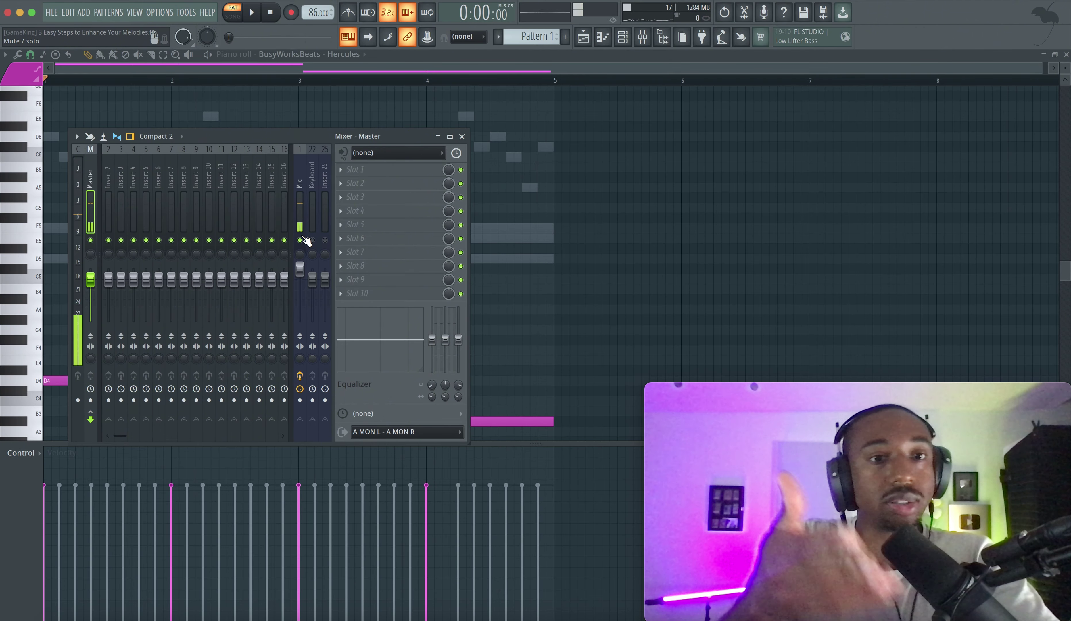
{"action": "left_click", "coordinate": [478, 256]}
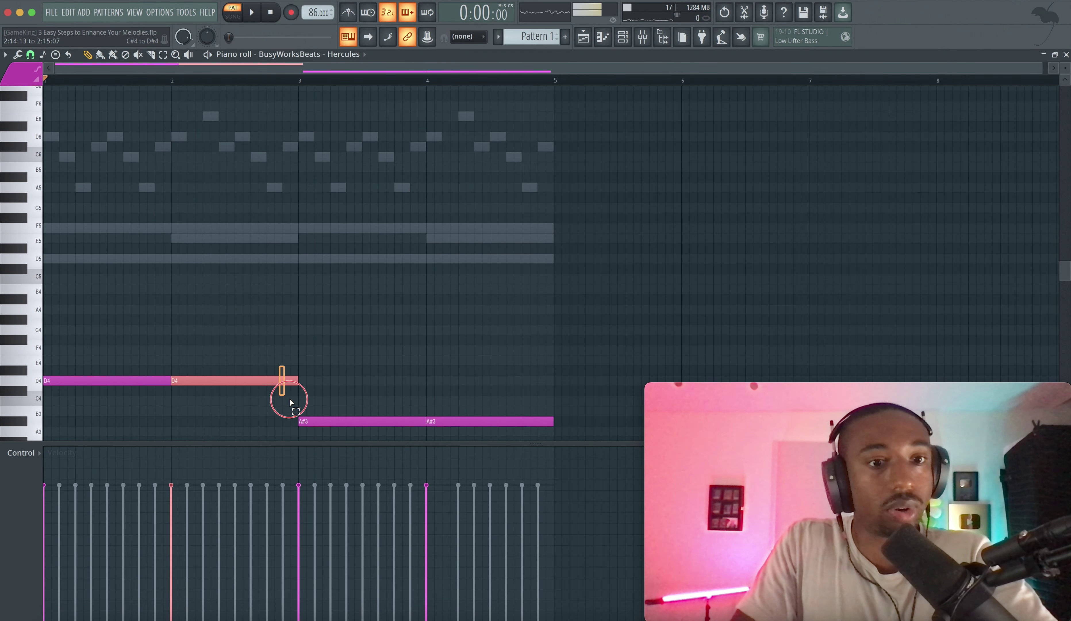
Step: Select the A#3 bass notes and play the pattern to hear the current bass
{"action": "left_click", "coordinate": [323, 423]}
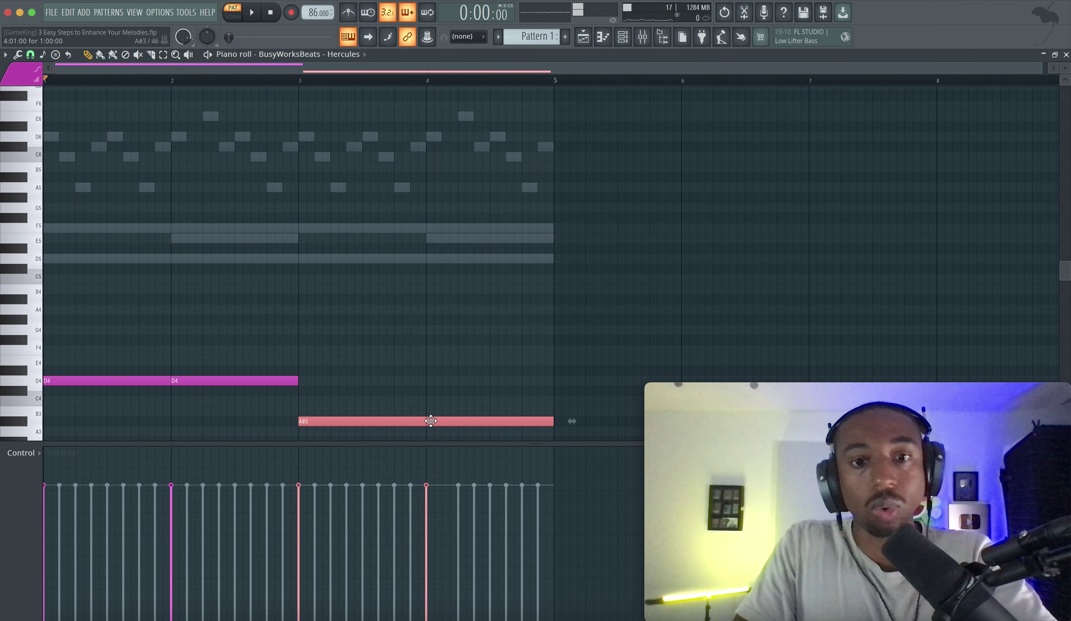
{"action": "left_click", "coordinate": [341, 421]}
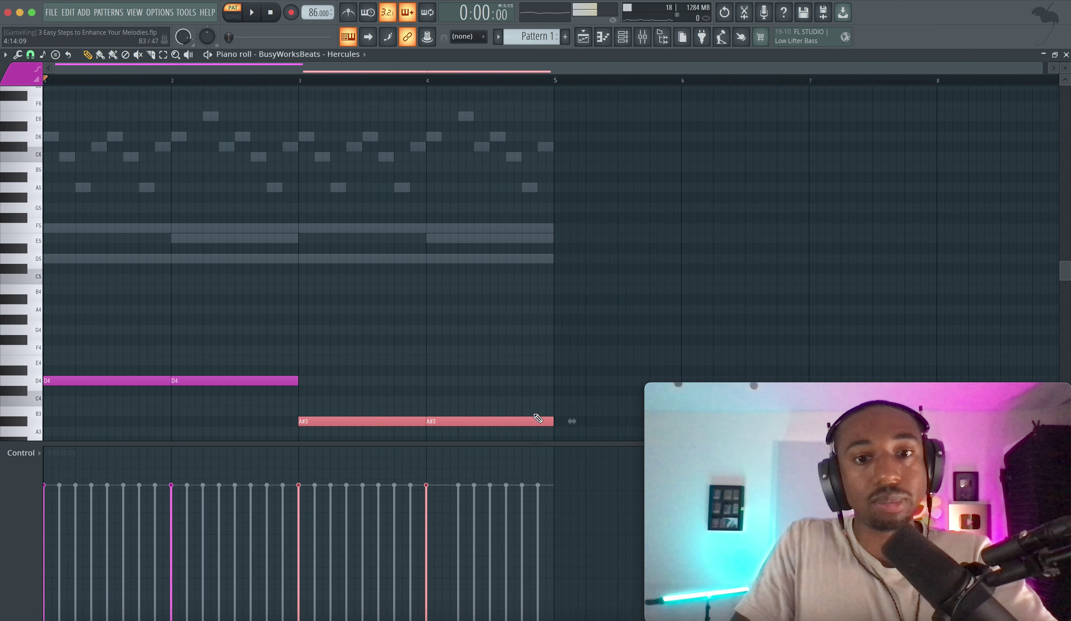
{"action": "left_click", "coordinate": [643, 41]}
{"action": "key", "text": "space"}
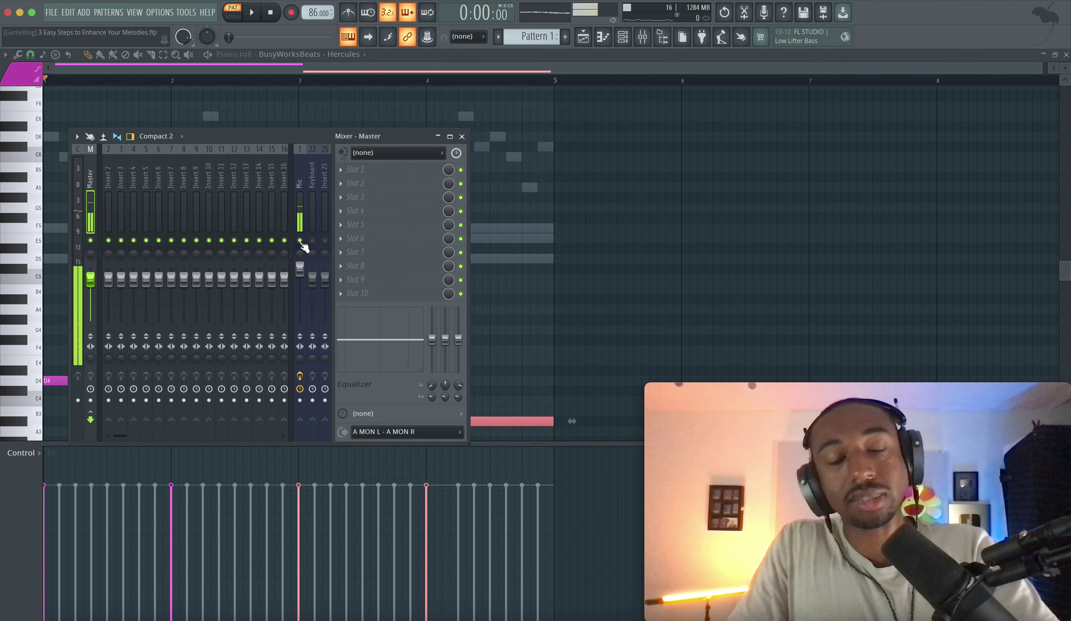
{"action": "key", "text": "space"}
{"action": "key", "text": "F9"}
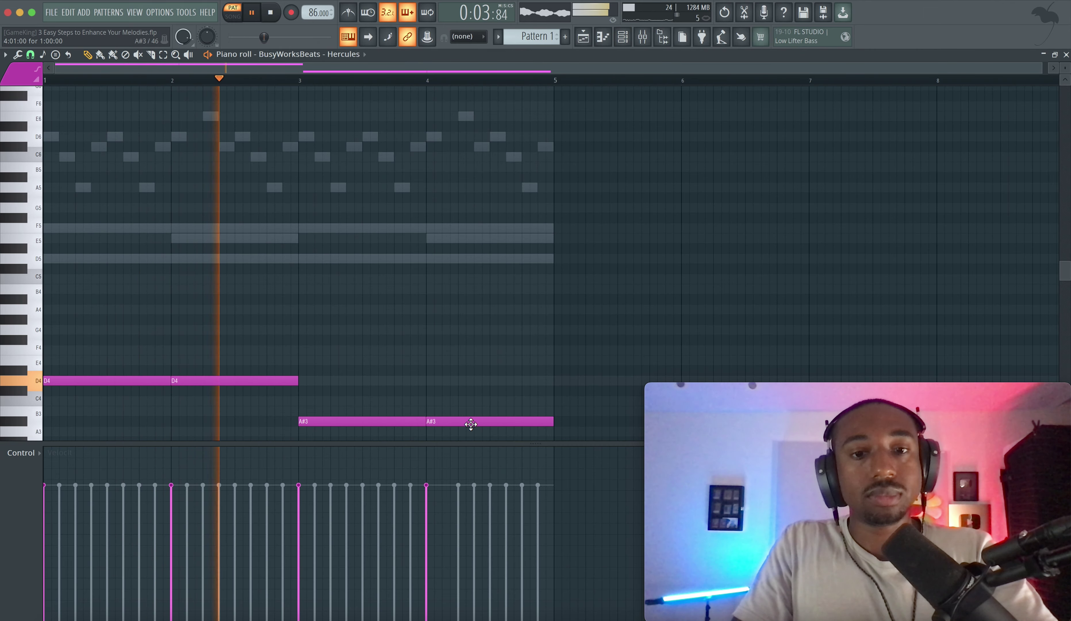
Step: Glue all four bass notes into long notes with Ctrl+G and adjust the A#3 note's length
{"action": "left_click_drag", "start_coordinate": [471, 423], "coordinate": [129, 361]}
{"action": "key", "text": "ctrl+g"}
{"action": "right_click", "coordinate": [291, 313]}
{"action": "scroll", "coordinate": [382, 394], "scroll_direction": "down", "scroll_amount": 3}
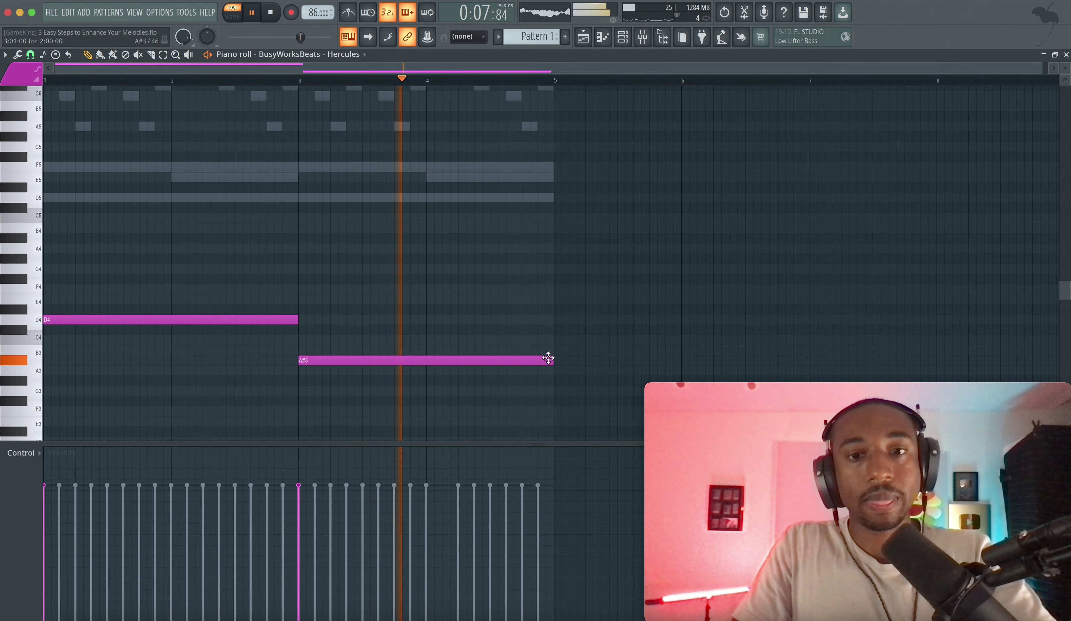
{"action": "mouse_move", "coordinate": [548, 358]}
{"action": "left_mouse_down"}
{"action": "mouse_move", "coordinate": [455, 359]}
{"action": "mouse_move", "coordinate": [554, 359]}
{"action": "left_mouse_up"}
Step: Stop playback, delete the stray note at bar 5, and split the A#3 note at bar 4
{"action": "key", "text": "F9"}
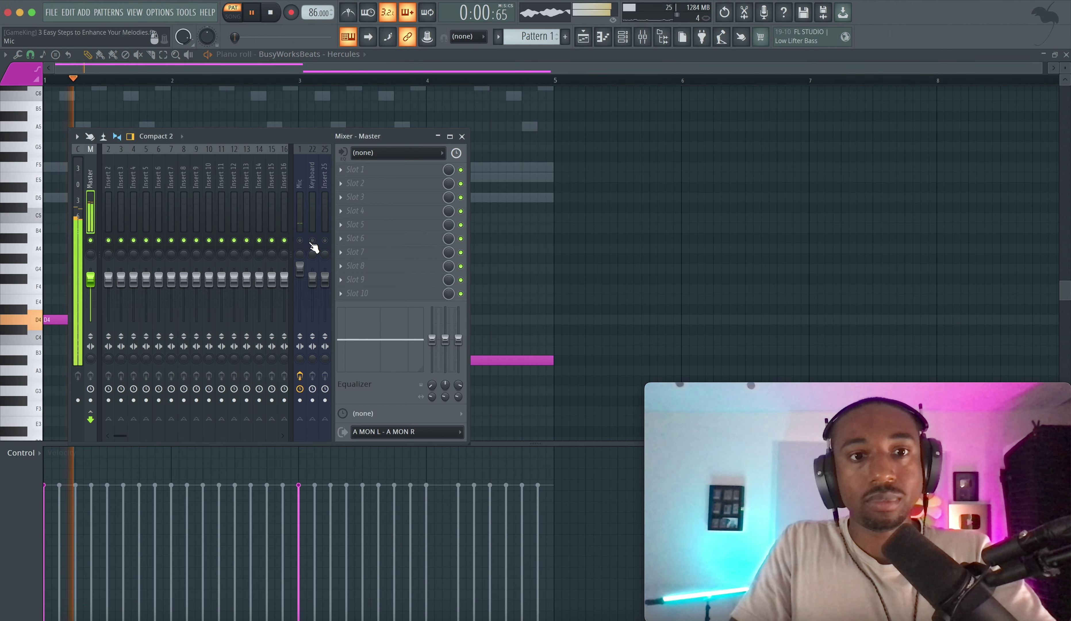
{"action": "key", "text": "F9"}
{"action": "key", "text": "space"}
{"action": "left_click", "coordinate": [559, 331]}
{"action": "right_click", "coordinate": [569, 337]}
{"action": "left_click_drag", "start_coordinate": [552, 359], "coordinate": [447, 358]}
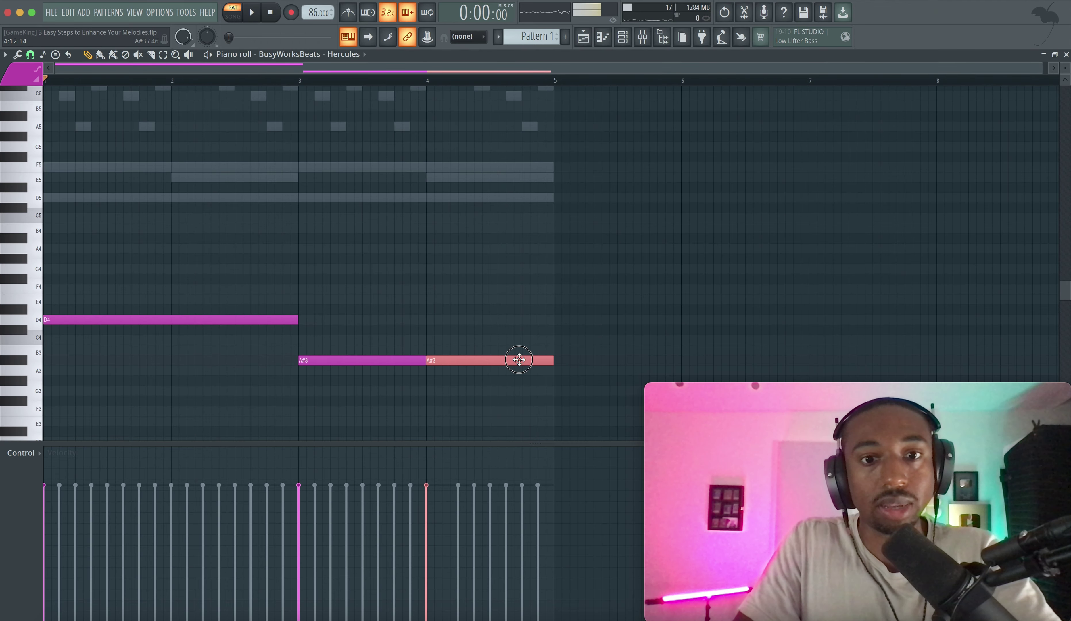
Step: Play the pattern and lower the bar-4 bass note from A#3 to D#3
{"action": "left_click", "coordinate": [642, 42]}
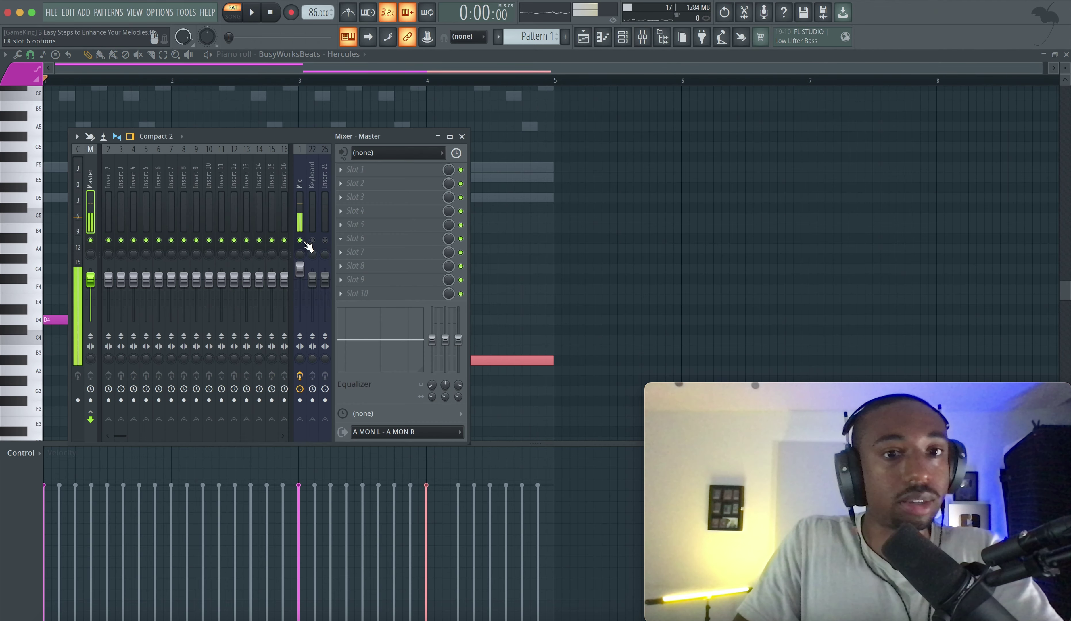
{"action": "key", "text": "space"}
{"action": "key", "text": "F9"}
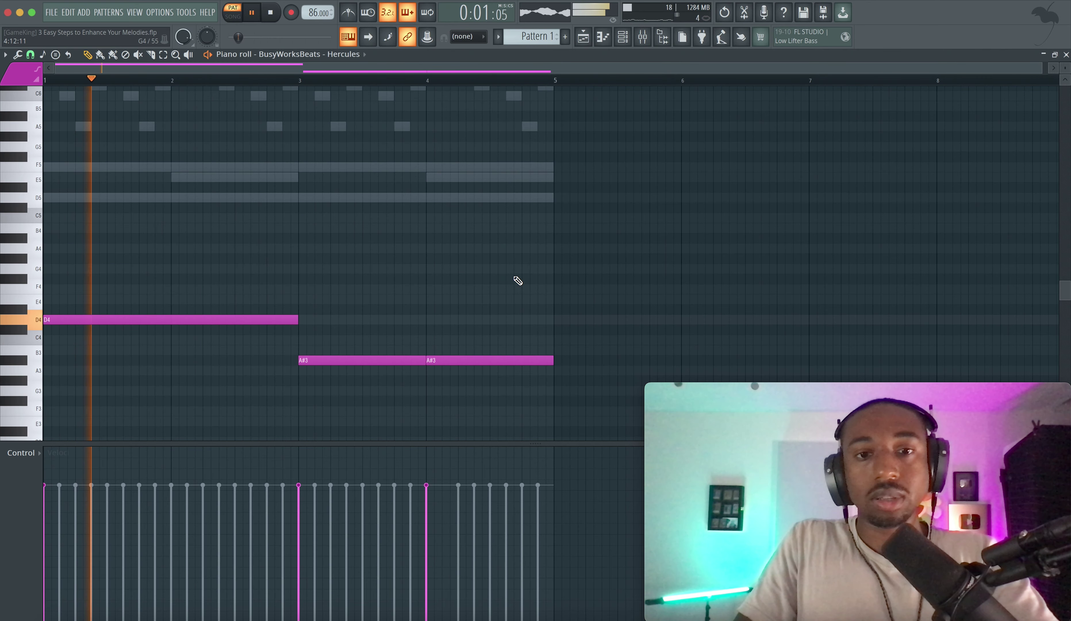
{"action": "key", "text": "Down"}
{"action": "key", "text": "Down"}
{"action": "key", "text": "Down"}
{"action": "key", "text": "Down"}
{"action": "key", "text": "Down"}
{"action": "key", "text": "Down"}
{"action": "key", "text": "Down"}
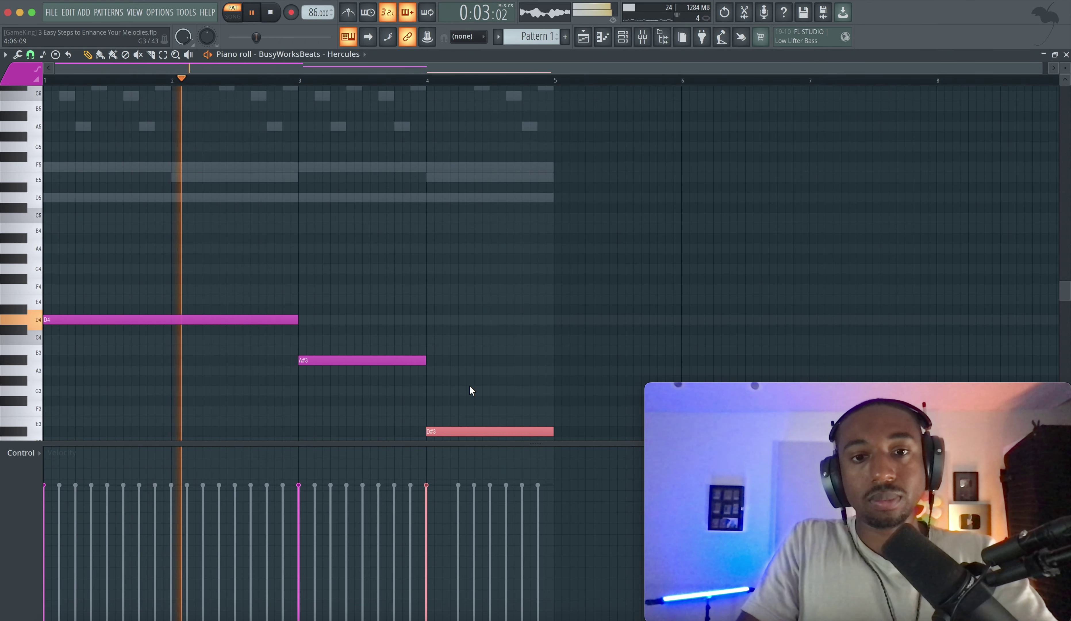
Step: Transpose the bar-4 bass note up an octave from D#3 to D#4 with Ctrl+Up
{"action": "scroll", "coordinate": [469, 382], "scroll_direction": "down", "scroll_amount": 3}
{"action": "scroll", "coordinate": [469, 382], "scroll_direction": "right", "scroll_amount": 2}
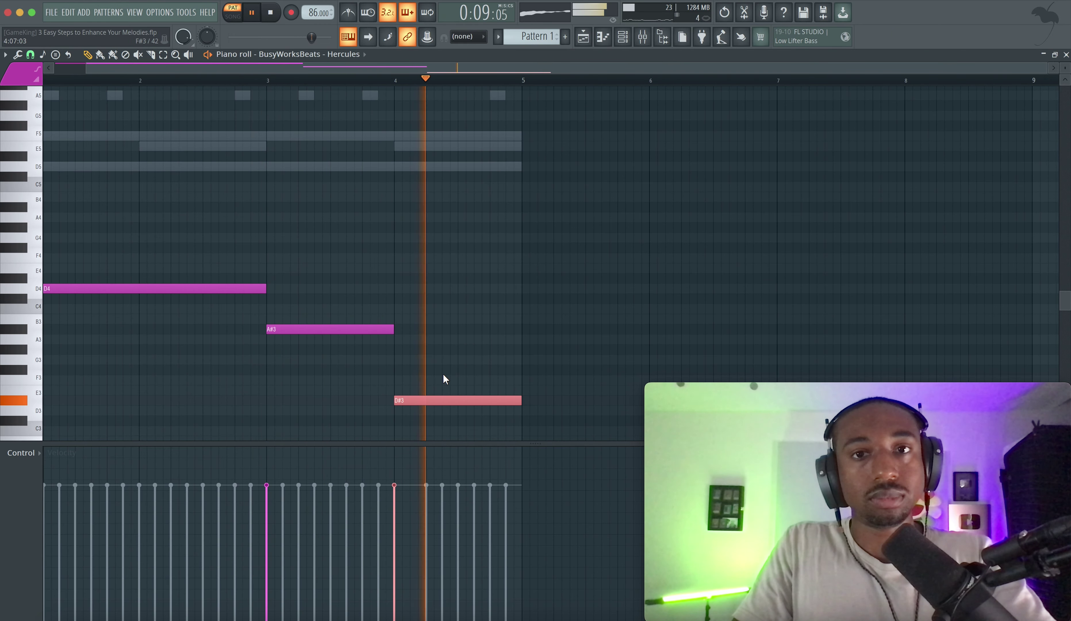
{"action": "key", "text": "ctrl+Up"}
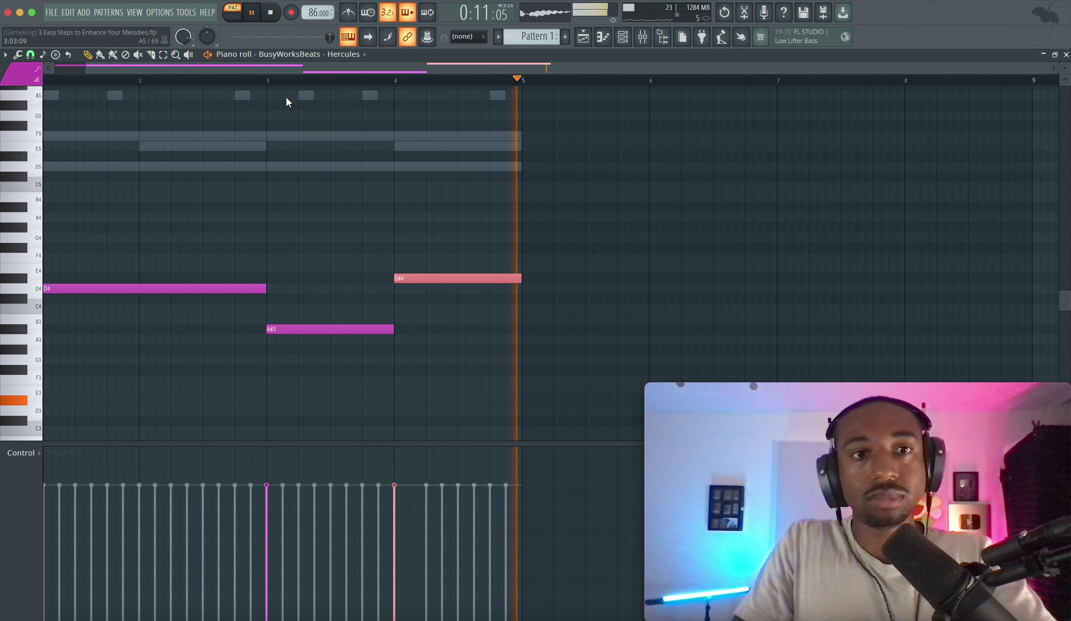
Step: Replay from just before bar 3 to hear the D4, A#3, D#4 bass line
{"action": "left_click", "coordinate": [261, 77]}
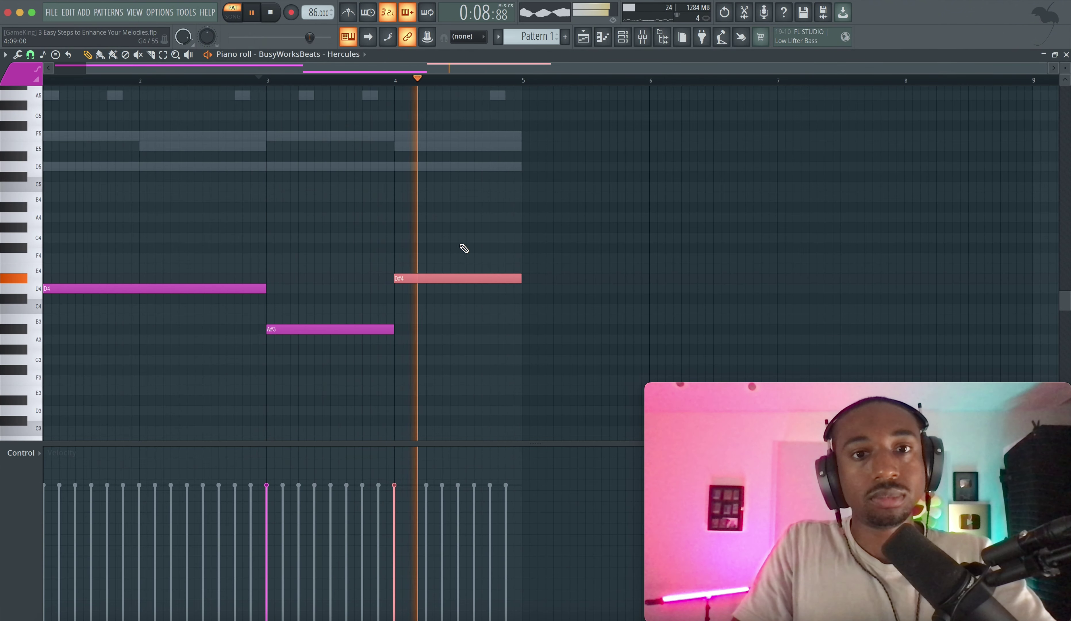
{"action": "scroll", "coordinate": [481, 263], "scroll_direction": "up", "scroll_amount": 3}
{"action": "scroll", "coordinate": [481, 262], "scroll_direction": "left", "scroll_amount": 1}
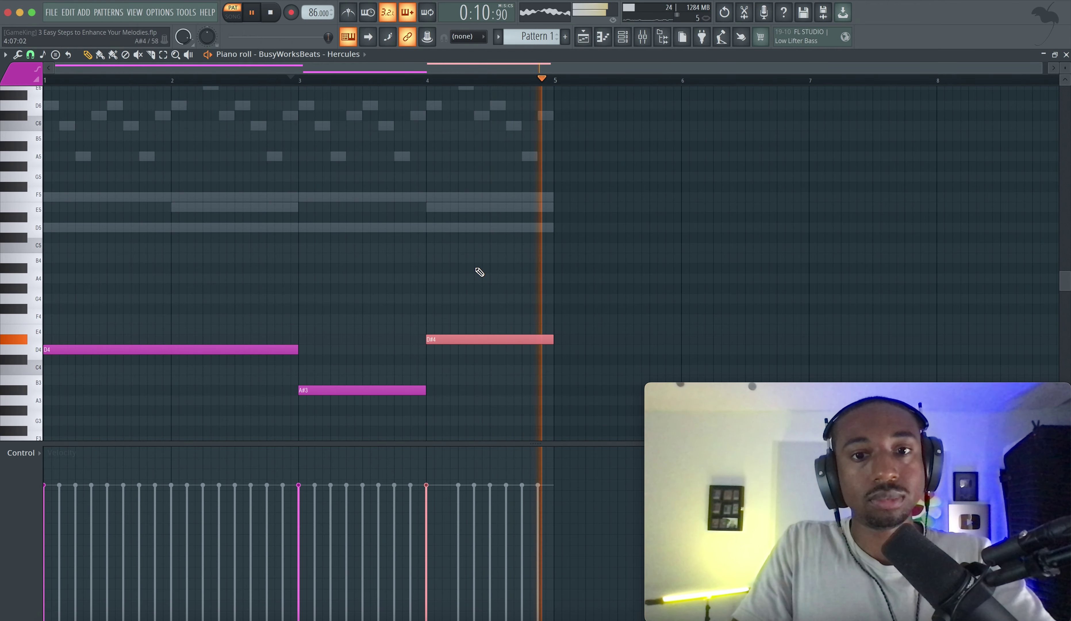
{"action": "left_click", "coordinate": [642, 37]}
{"action": "left_click", "coordinate": [612, 167]}
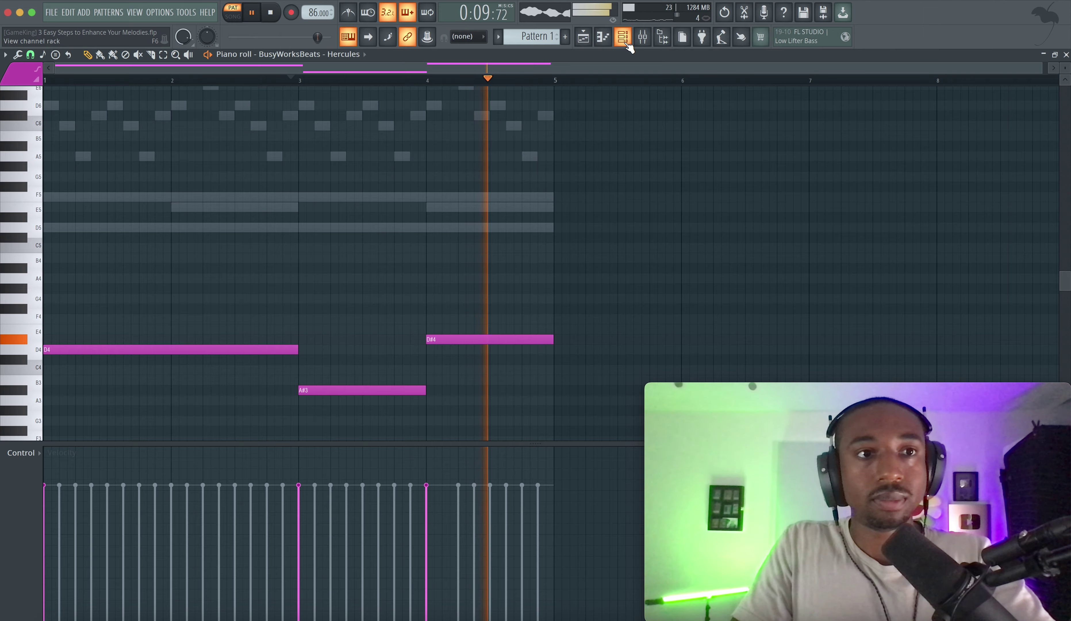
{"action": "scroll", "coordinate": [573, 125], "scroll_direction": "up", "scroll_amount": 4}
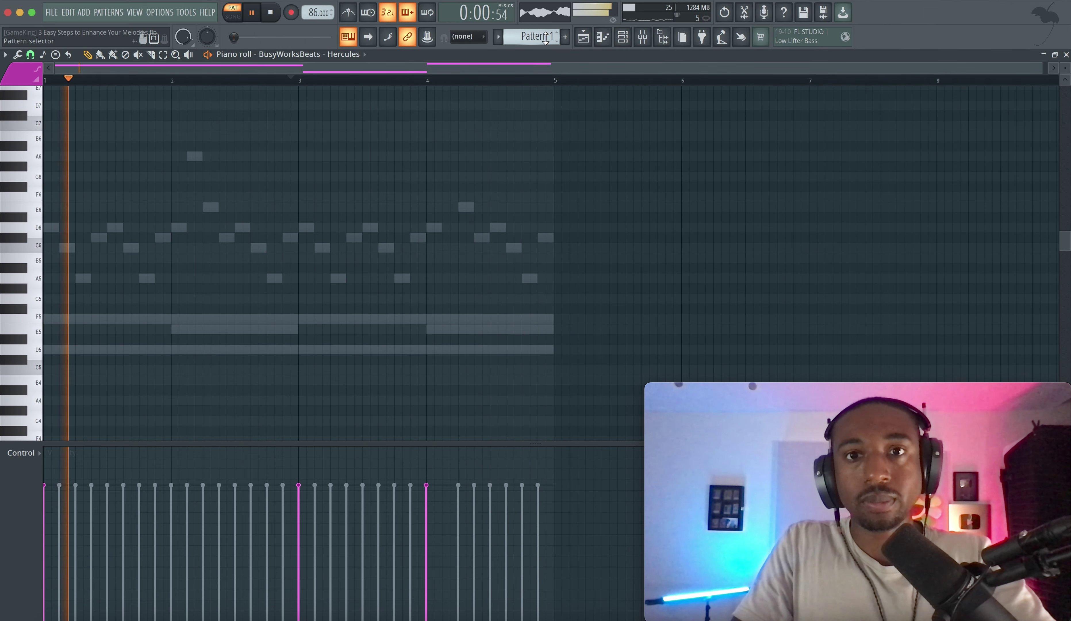
Step: Switch the piano roll to SKY_Keys and add an A6 note at bar 4
{"action": "left_click", "coordinate": [365, 54]}
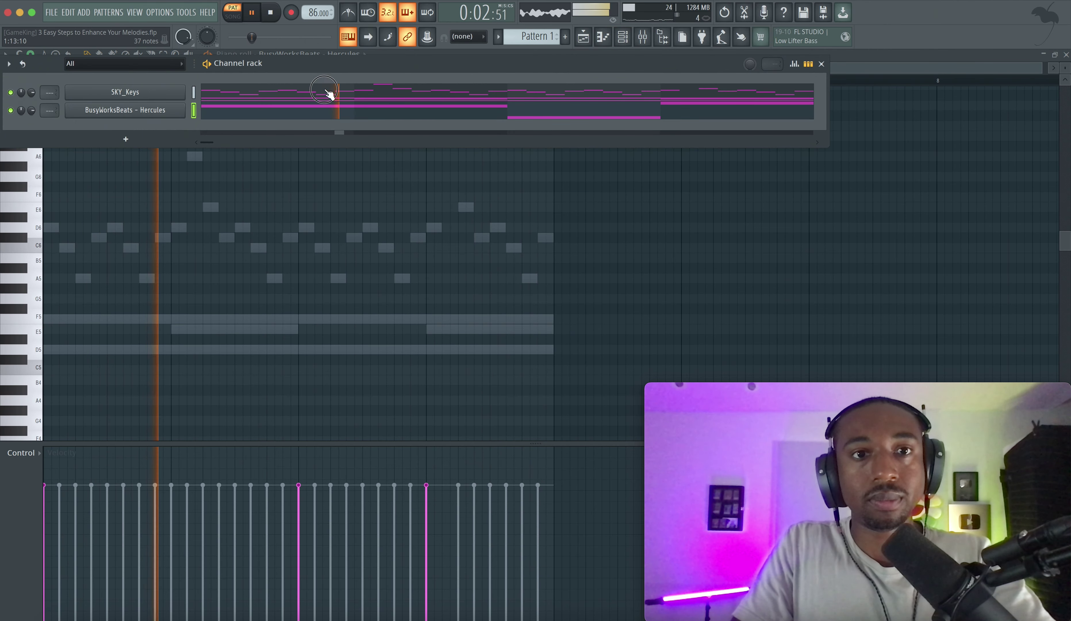
{"action": "left_click", "coordinate": [330, 100]}
{"action": "left_click", "coordinate": [443, 156]}
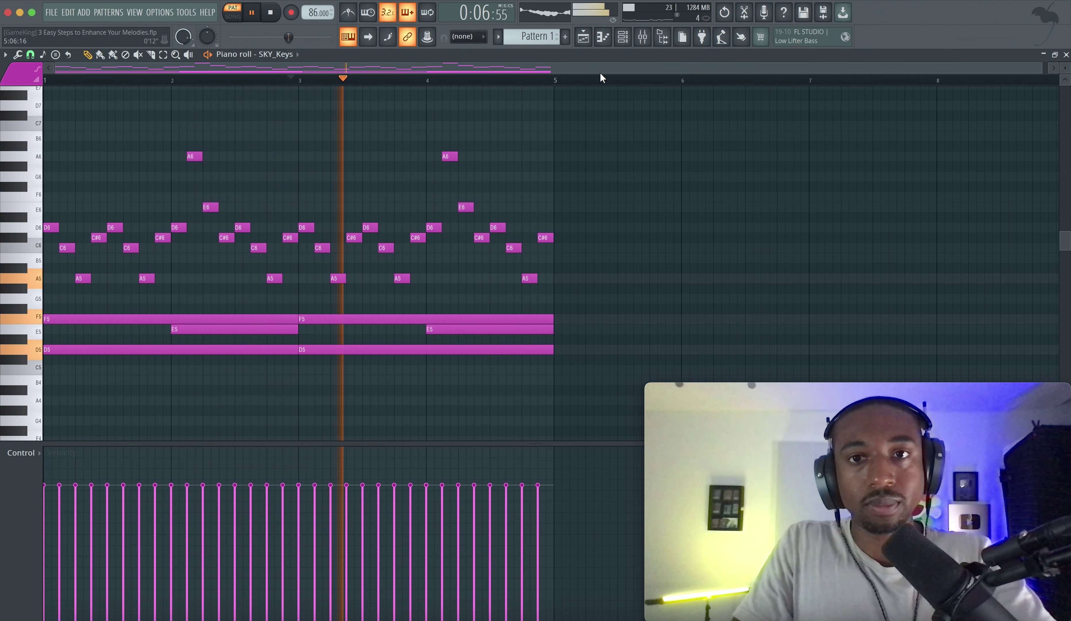
Step: Reopen SKY_Keys in the piano roll from the Channel rack to view its four-bar melody
{"action": "left_click", "coordinate": [645, 41]}
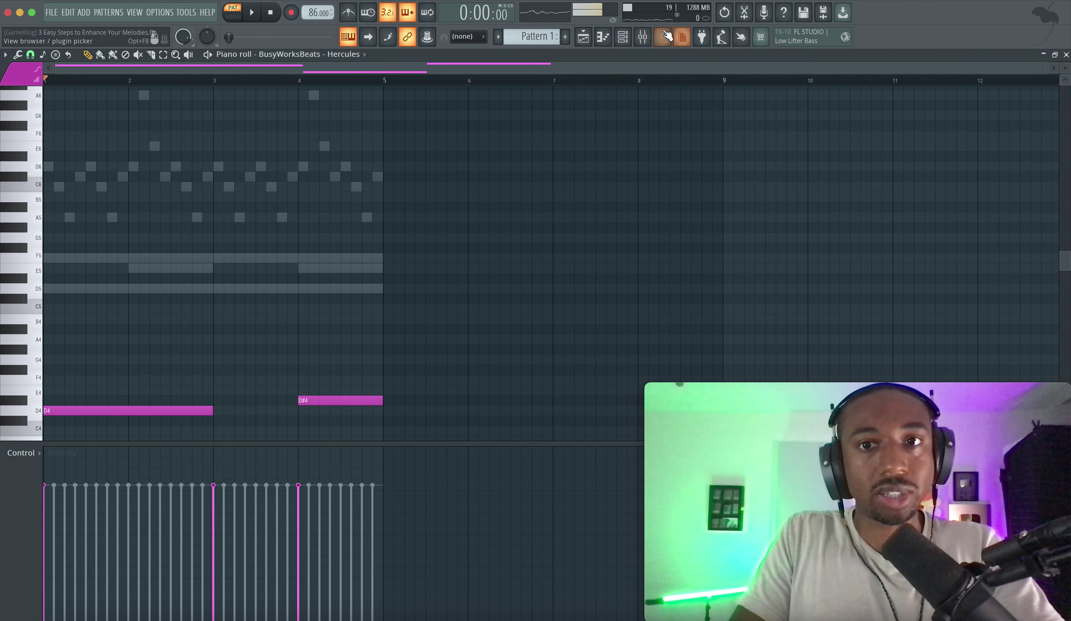
{"action": "left_click", "coordinate": [643, 37]}
{"action": "key", "text": "F9"}
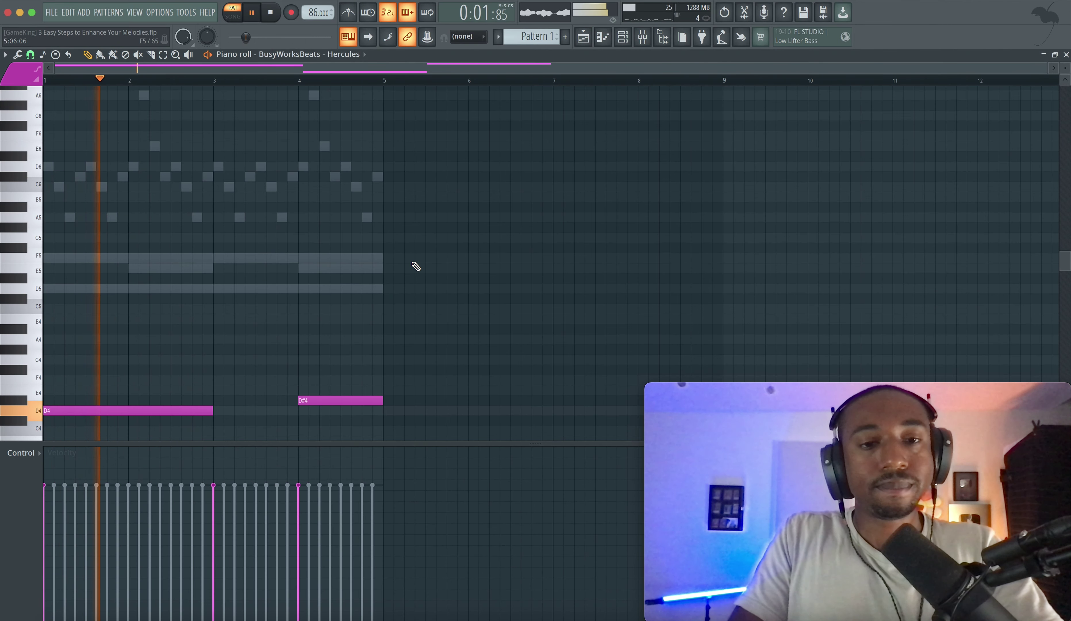
{"action": "scroll", "coordinate": [415, 265], "scroll_direction": "down", "scroll_amount": 2}
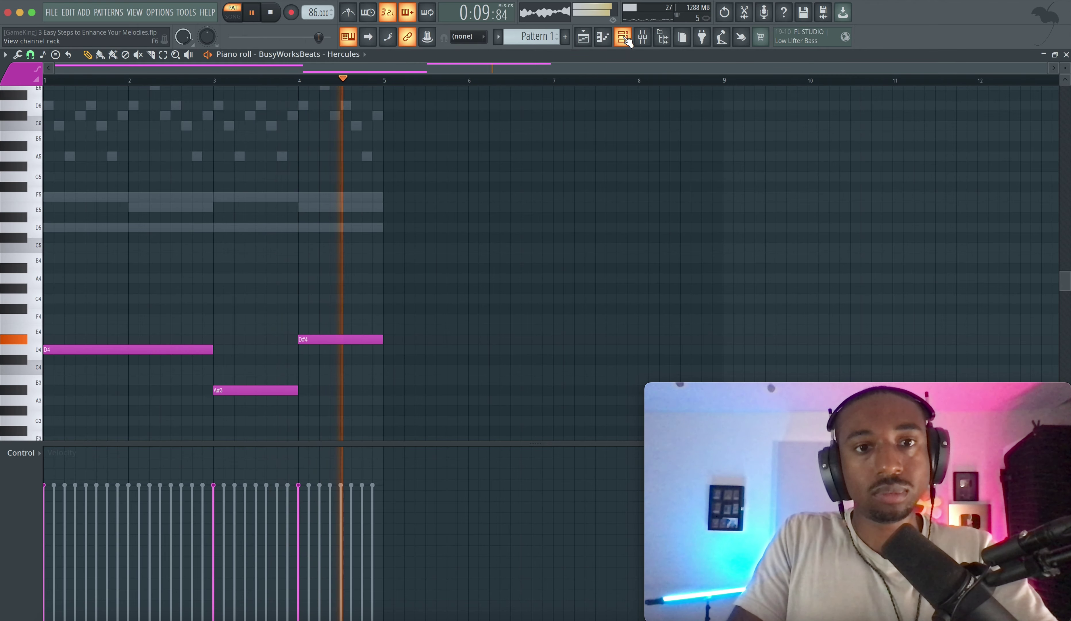
{"action": "key", "text": "F6"}
{"action": "left_click", "coordinate": [507, 91]}
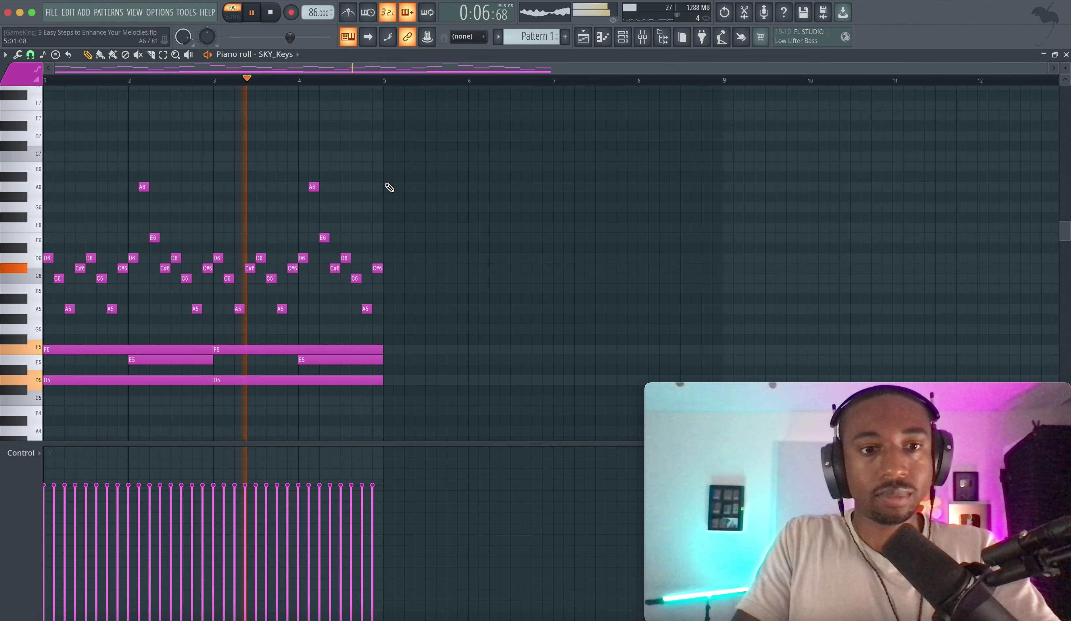
{"action": "scroll", "coordinate": [390, 187], "scroll_direction": "down", "scroll_amount": 2}
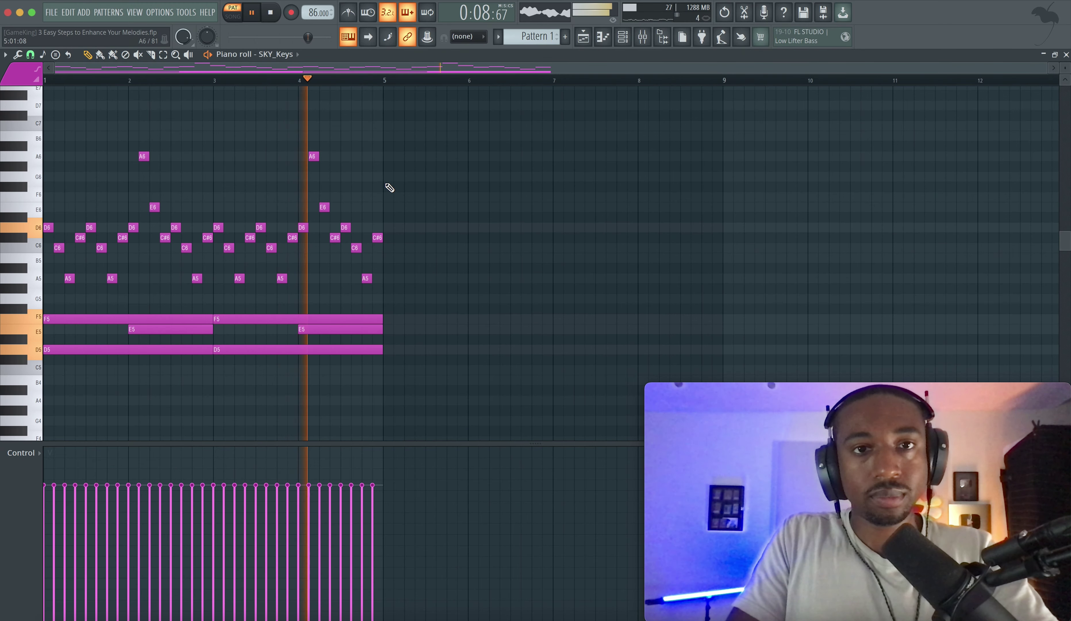
{"action": "left_click", "coordinate": [643, 38]}
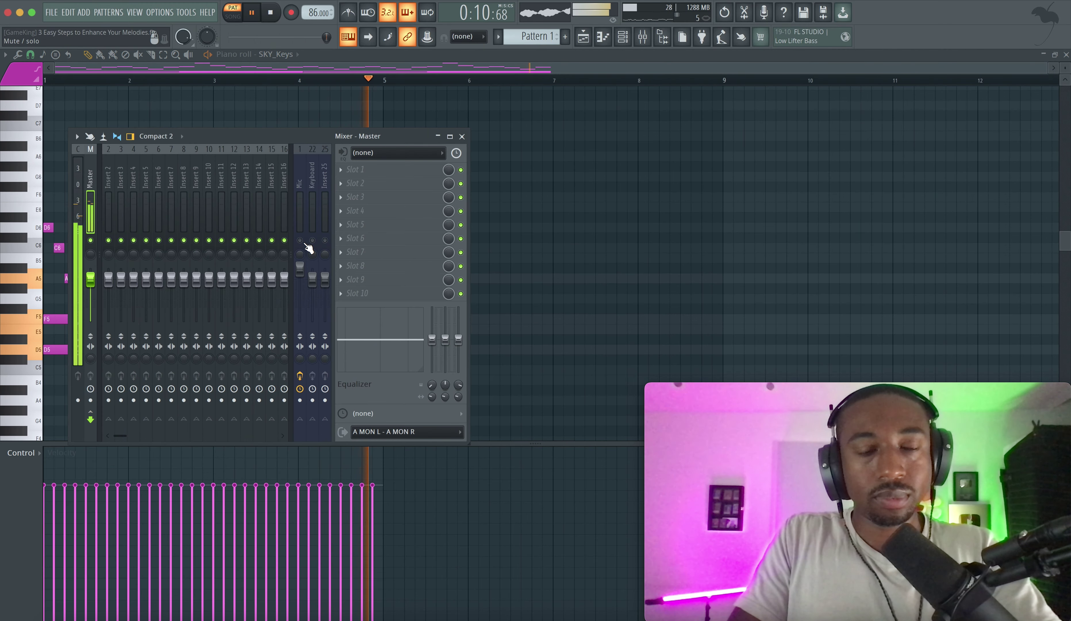
{"action": "key", "text": "space"}
{"action": "key", "text": "F9"}
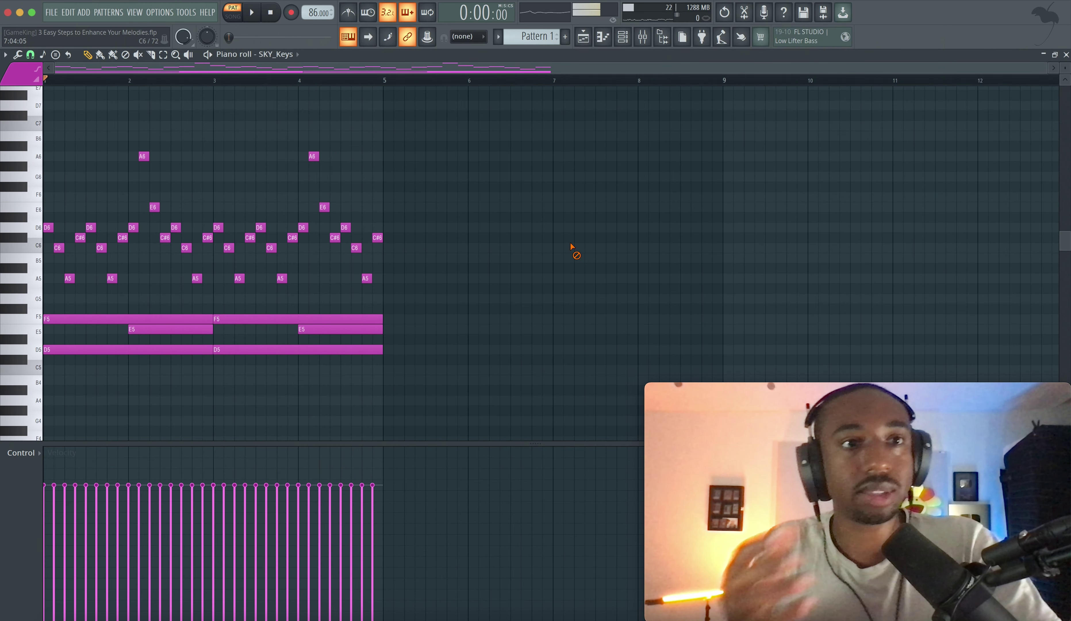